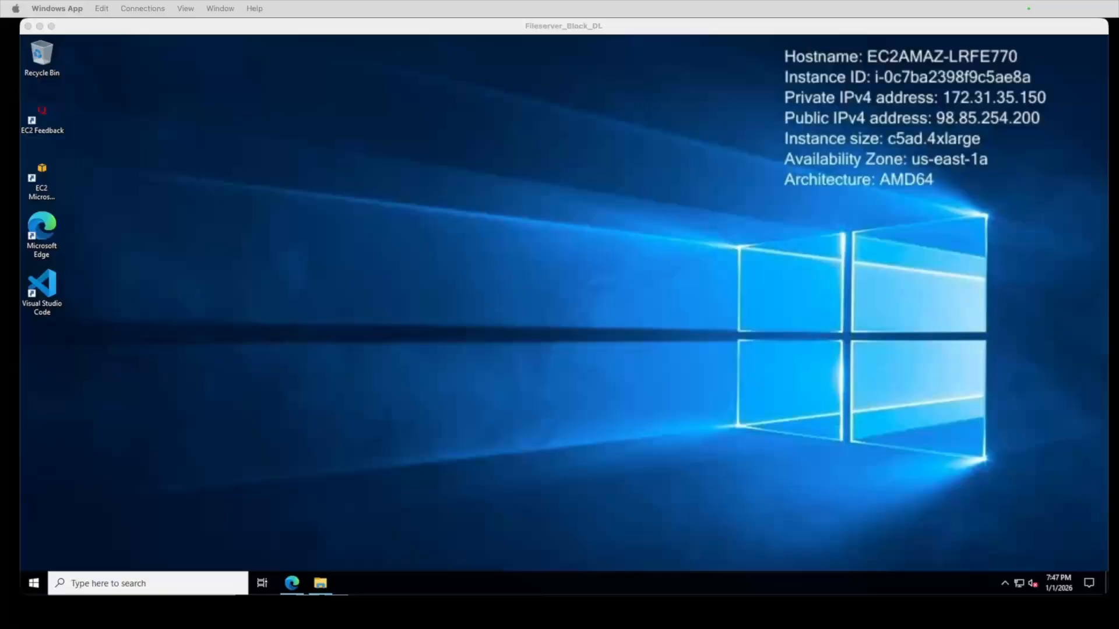
Open File Explorer on the Docs test files, then arrange the Fileserver_DL1 and Fileserver_Block_DL sessions side by side
{"action": "left_click", "coordinate": [324, 586]}
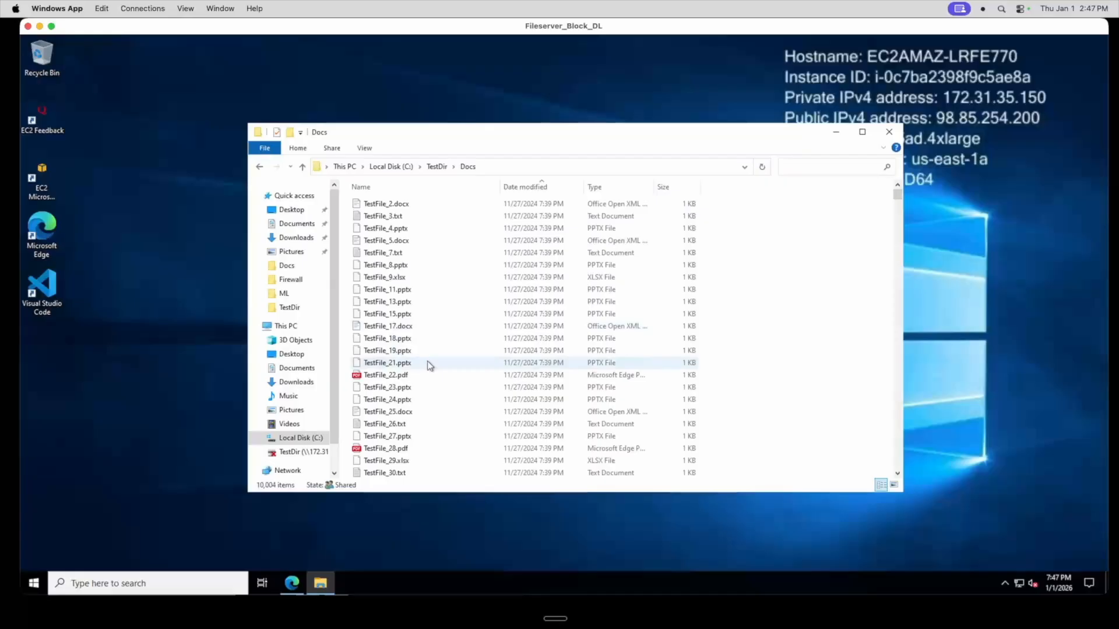
{"action": "scroll", "coordinate": [428, 362], "scroll_direction": "down", "scroll_amount": 10}
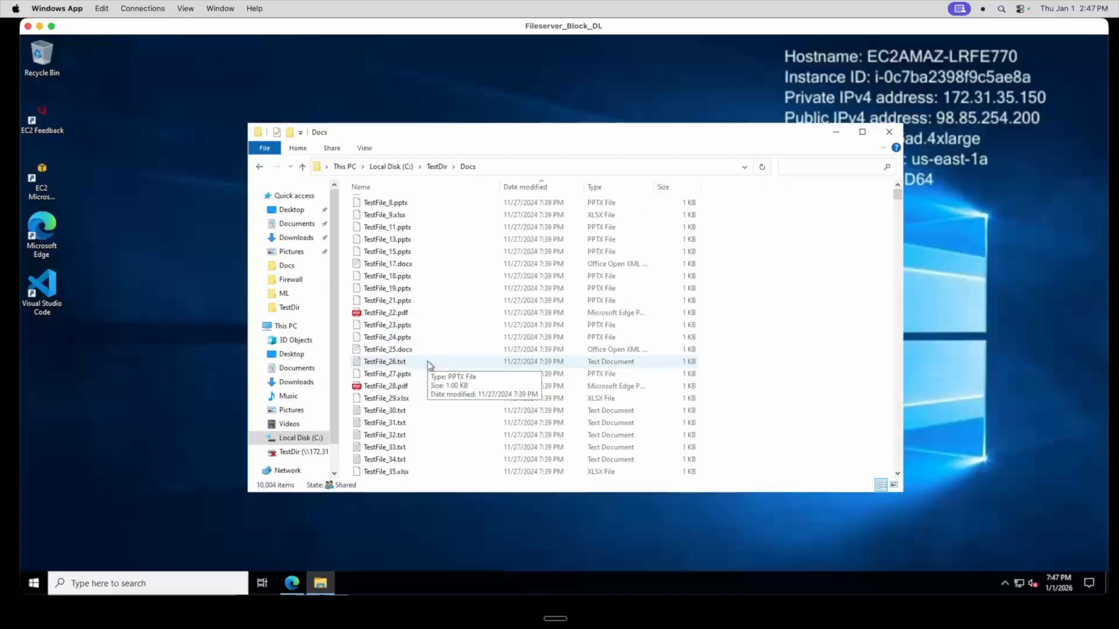
{"action": "scroll", "coordinate": [428, 364], "scroll_direction": "up", "scroll_amount": 10}
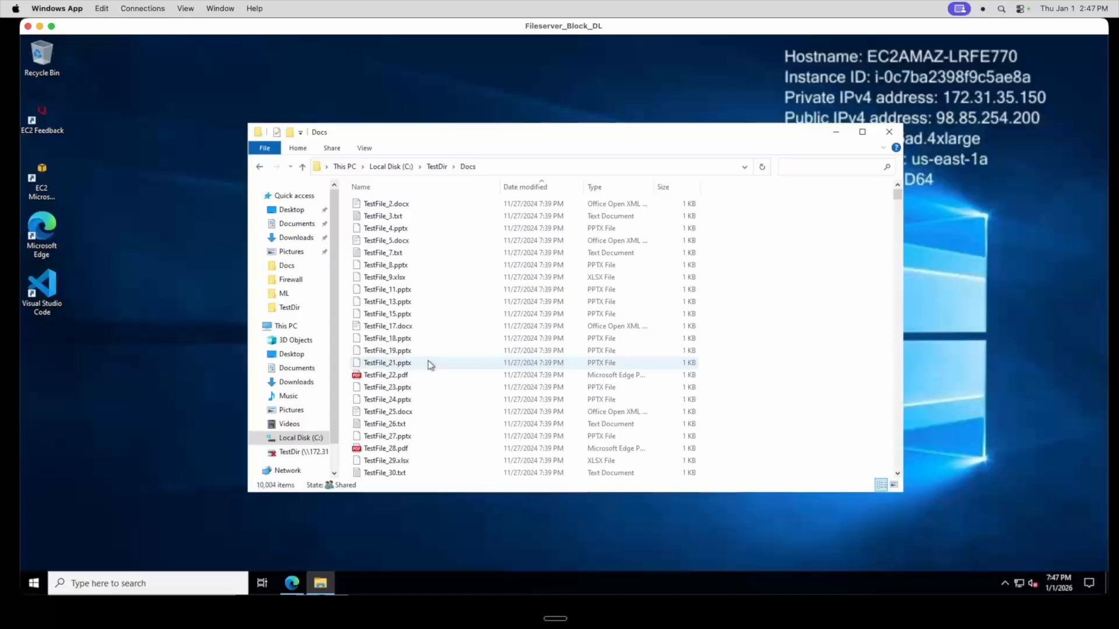
{"action": "left_click_drag", "start_coordinate": [18, 32], "coordinate": [553, 36]}
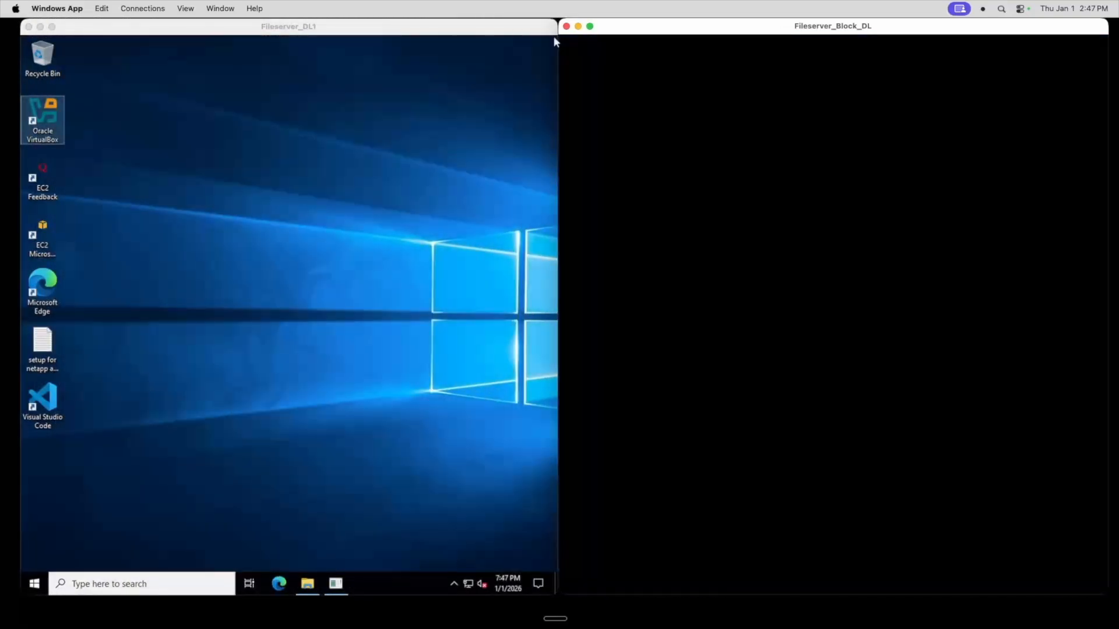
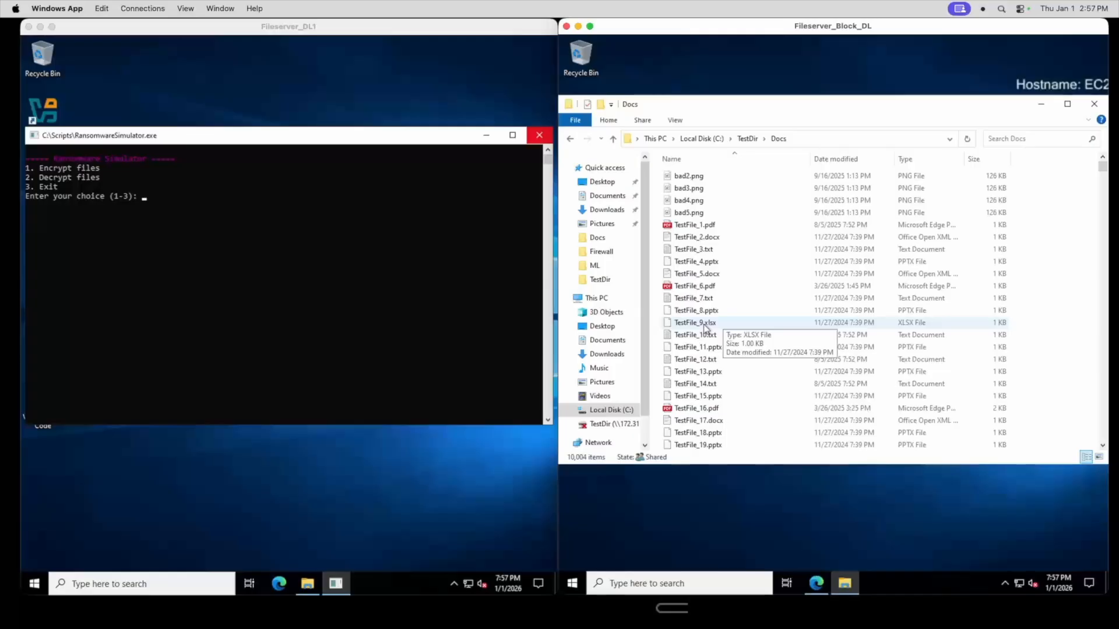
Open File Explorer in the Fileserver_DL1 session on the Docs folder of the mapped TestDir share
{"action": "left_click", "coordinate": [305, 588]}
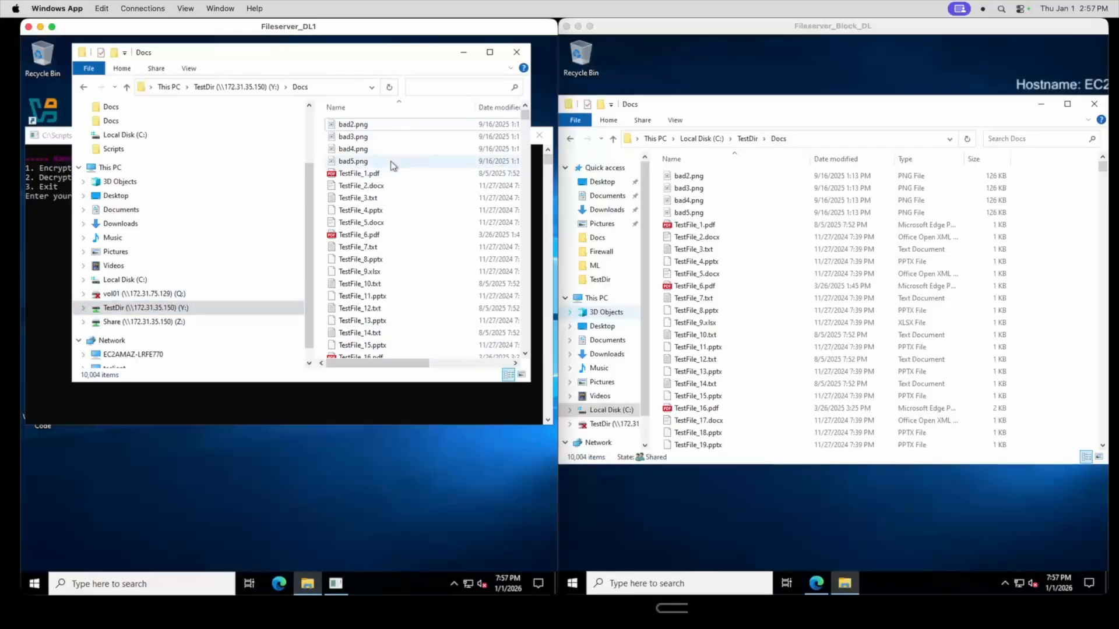
{"action": "left_click", "coordinate": [804, 184]}
{"action": "scroll", "coordinate": [718, 252], "scroll_direction": "down", "scroll_amount": 3}
{"action": "scroll", "coordinate": [718, 252], "scroll_direction": "up", "scroll_amount": 3}
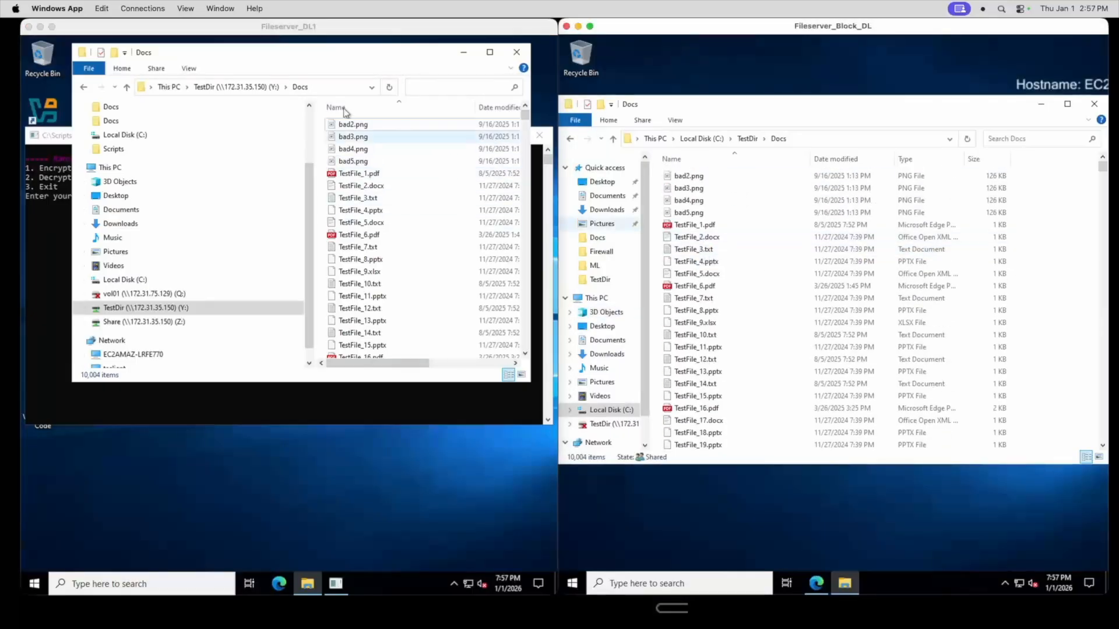
Rename bad2.png in the Fileserver_DL1 Docs folder to bad1_2.png
{"action": "right_click", "coordinate": [353, 125]}
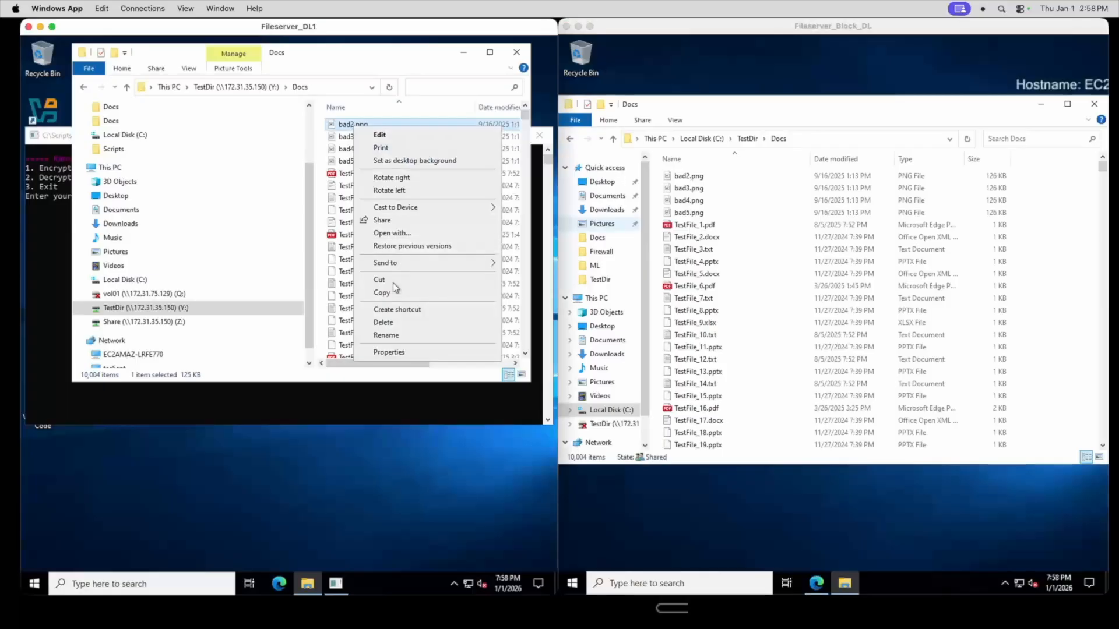
{"action": "left_click", "coordinate": [386, 335]}
{"action": "left_click", "coordinate": [352, 124]}
{"action": "type", "text": "11"}
{"action": "left_click", "coordinate": [387, 160]}
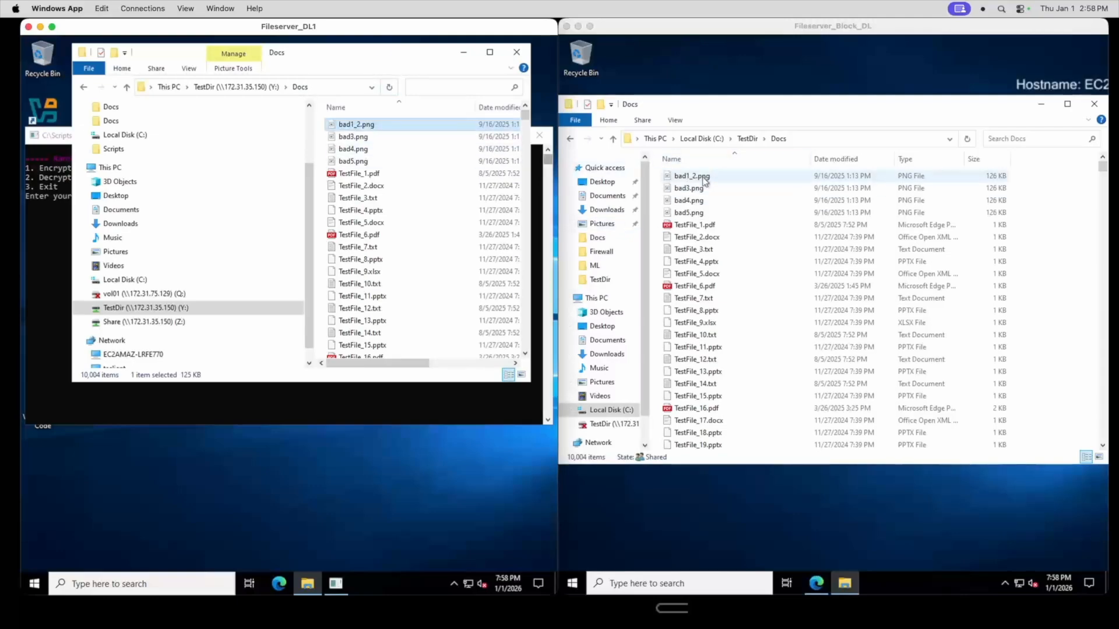
Copy the Docs folder path Y:\Docs from the Fileserver_DL1 address bar
{"action": "left_click", "coordinate": [358, 124]}
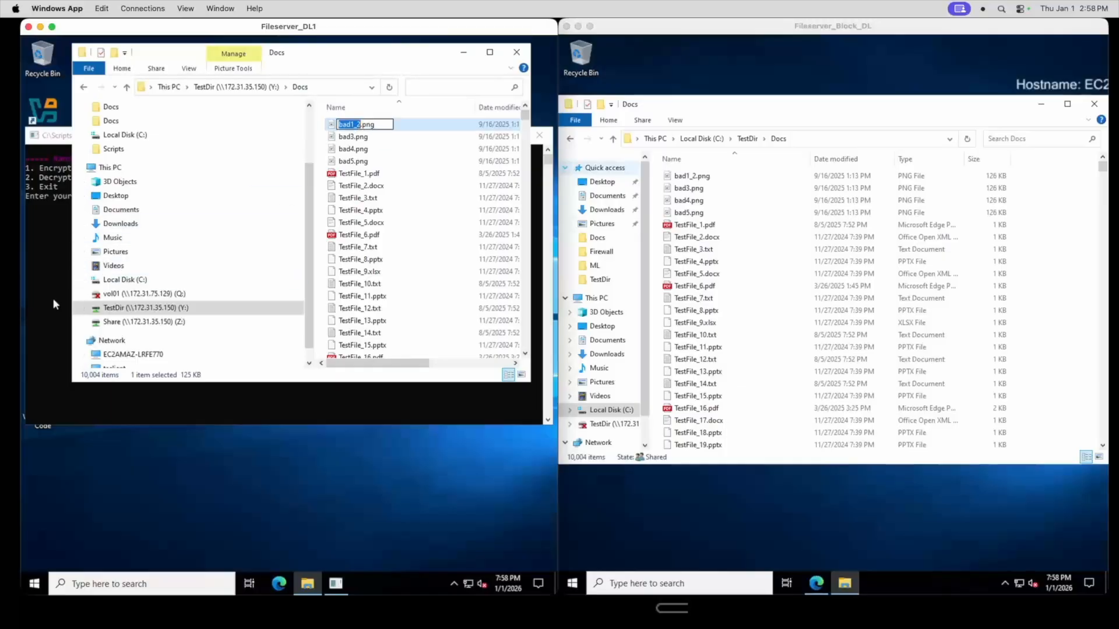
{"action": "left_click", "coordinate": [331, 92]}
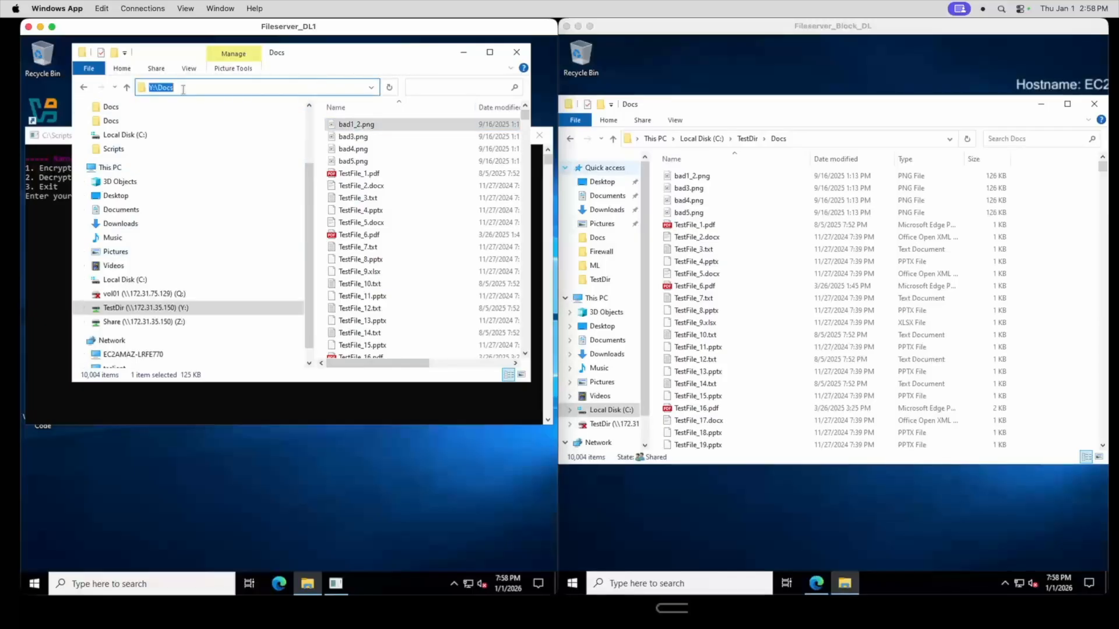
{"action": "right_click", "coordinate": [165, 87]}
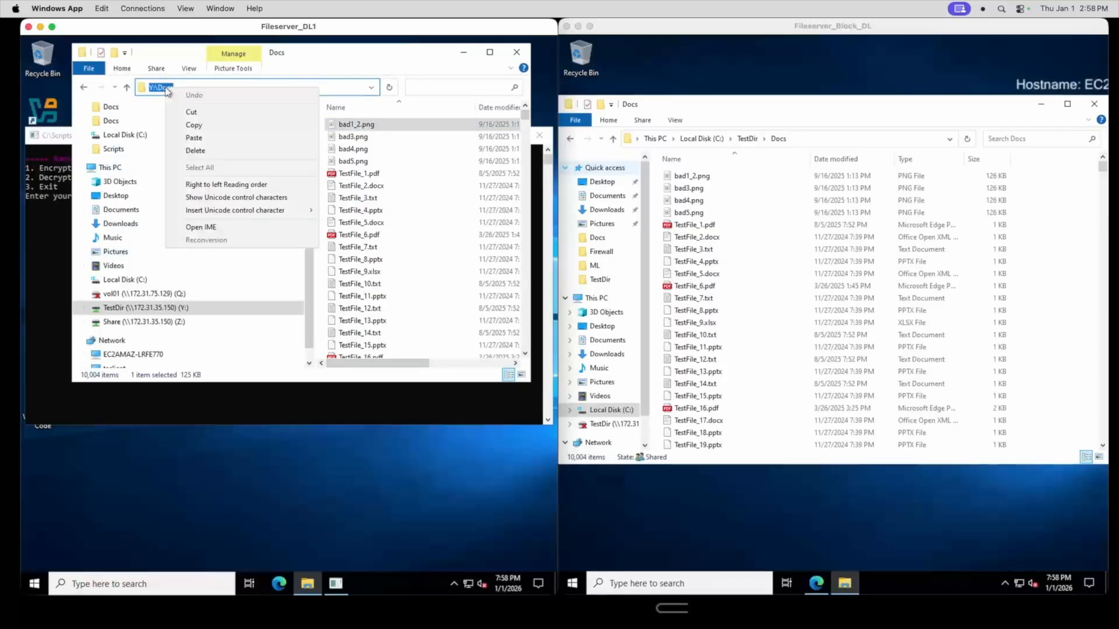
{"action": "left_click", "coordinate": [187, 126]}
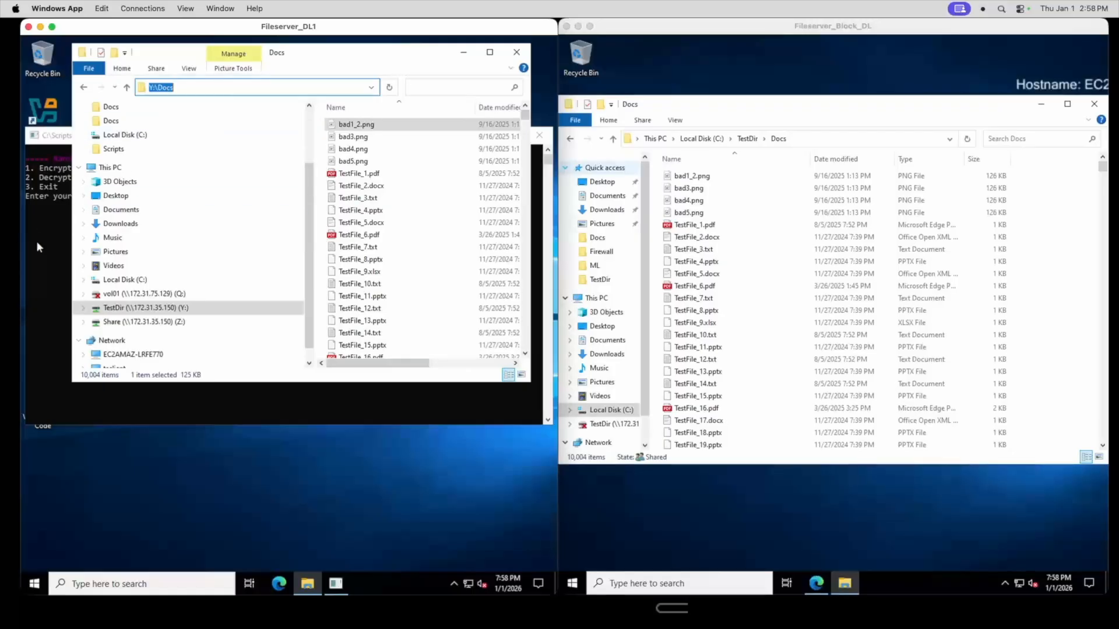
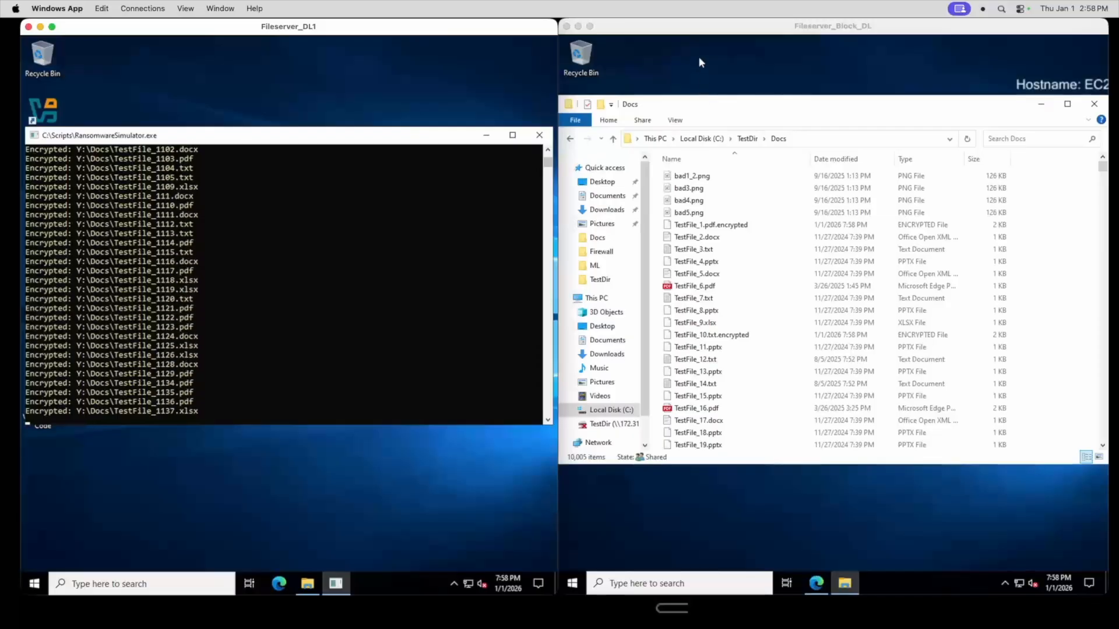
Stop the running RansomwareSimulator.exe in the Fileserver_DL1 console window
{"action": "left_click", "coordinate": [243, 372]}
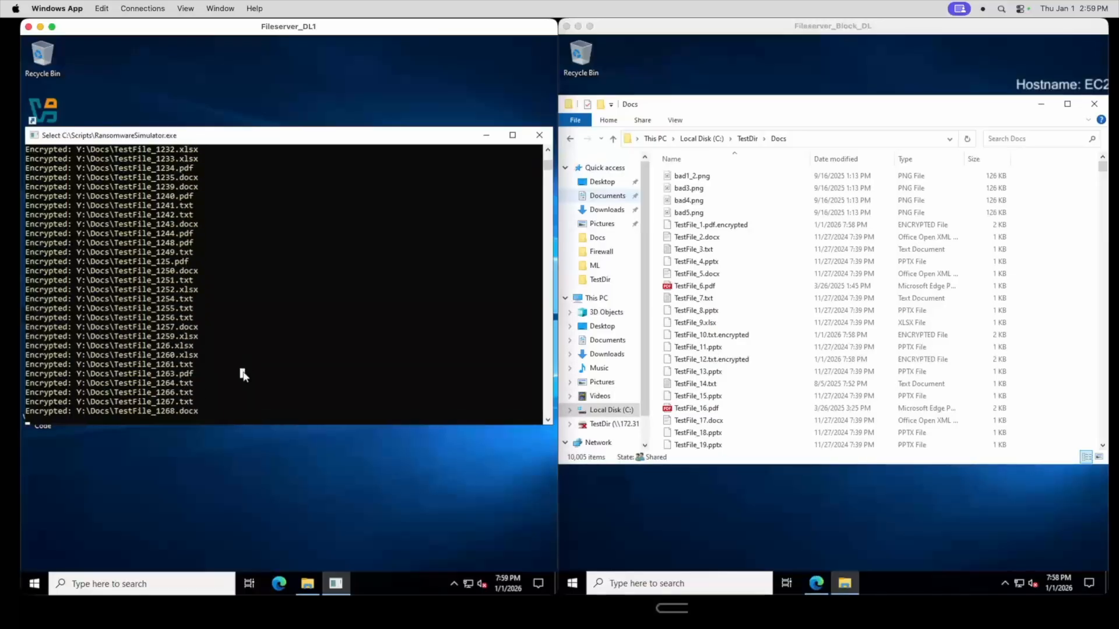
{"action": "key", "text": "ctrl+c"}
{"action": "key", "text": "ctrl+c"}
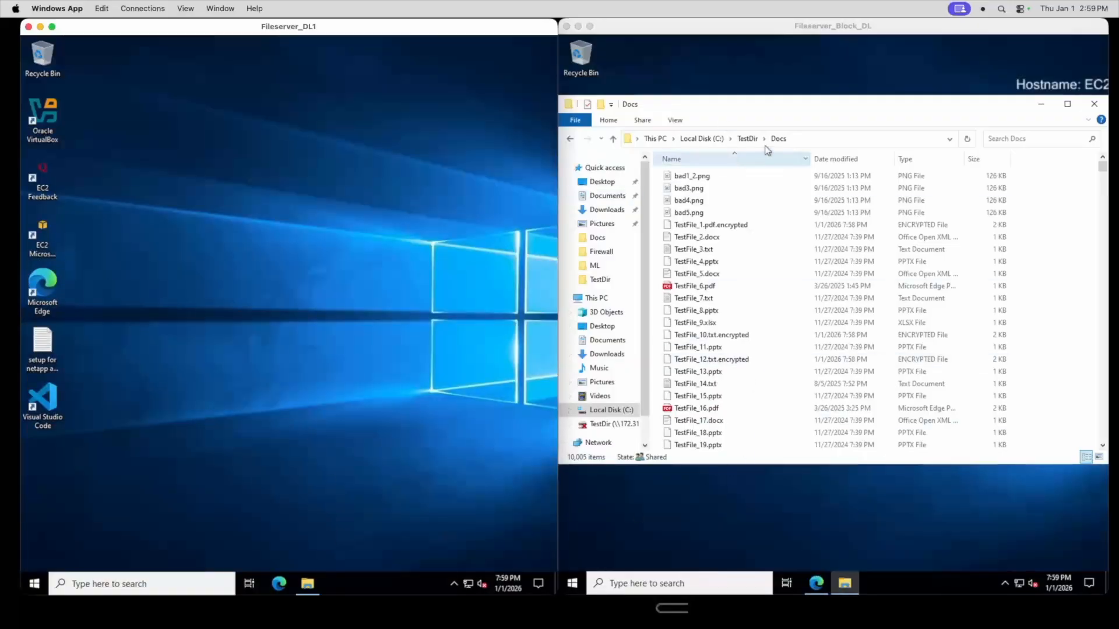
Sort the Fileserver_Block_DL Docs folder by date modified and enlarge the Fileserver_Block_DL session window
{"action": "left_click", "coordinate": [875, 162]}
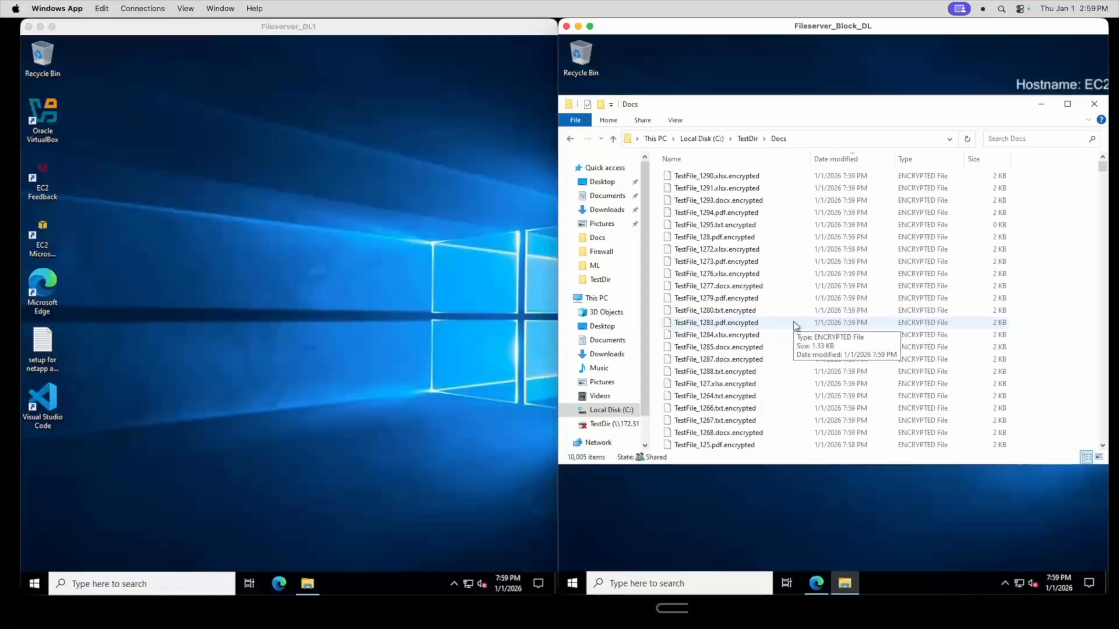
{"action": "left_click", "coordinate": [550, 58]}
{"action": "left_click_drag", "start_coordinate": [558, 61], "coordinate": [21, 72]}
{"action": "left_click", "coordinate": [564, 86]}
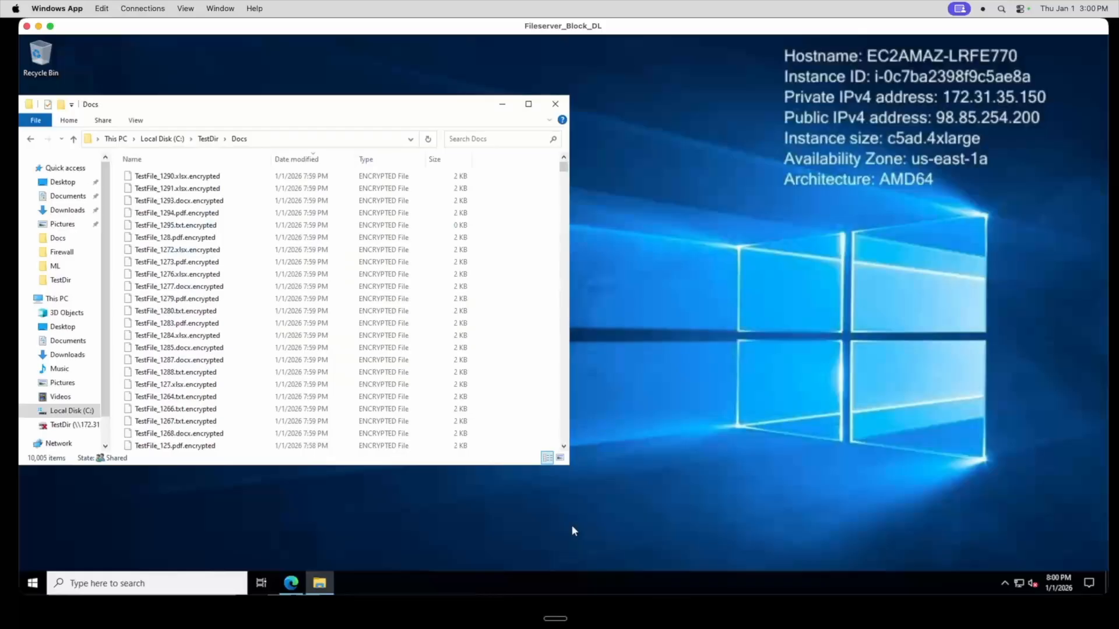
Open the RansomStop Alerts dashboard in Edge and widen the browser window to show more alert columns
{"action": "left_click", "coordinate": [304, 583]}
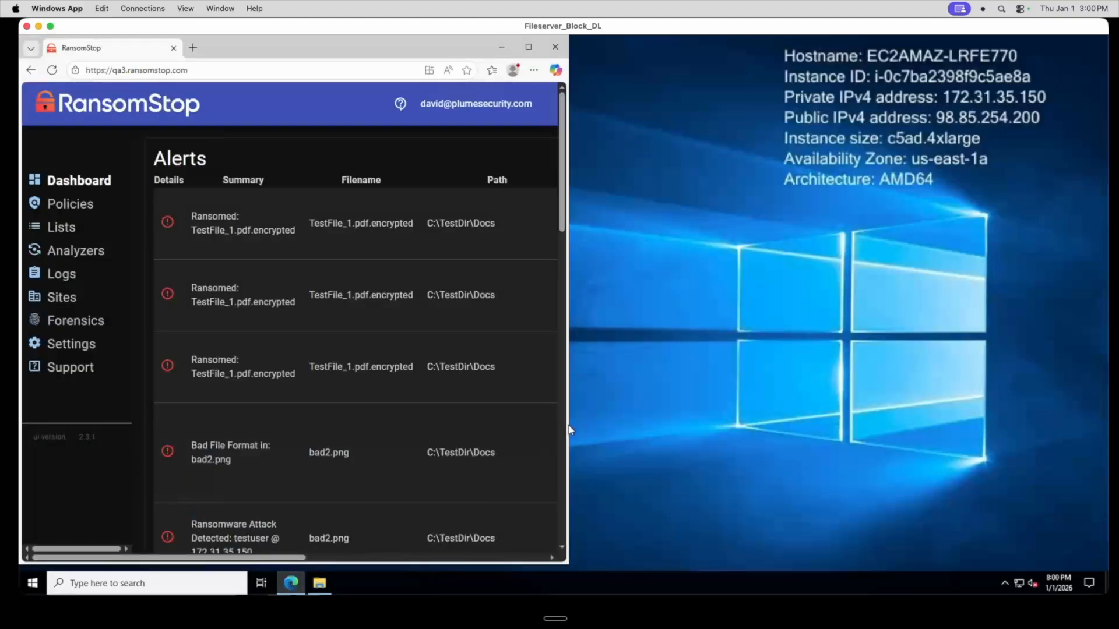
{"action": "left_click_drag", "start_coordinate": [569, 424], "coordinate": [978, 424]}
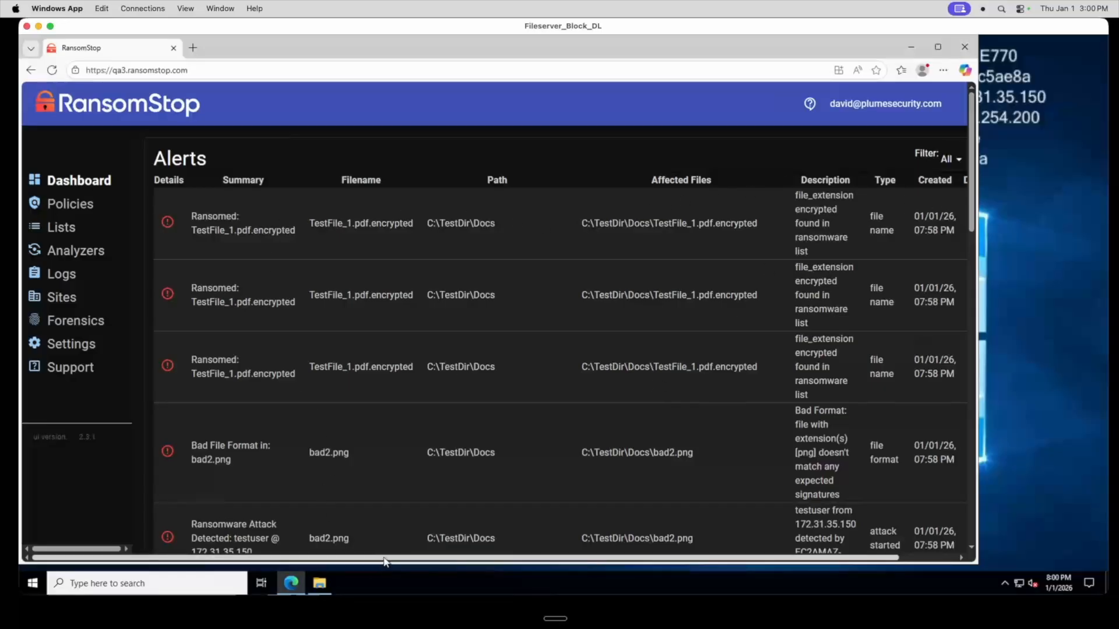
{"action": "left_click_drag", "start_coordinate": [387, 563], "coordinate": [443, 563]}
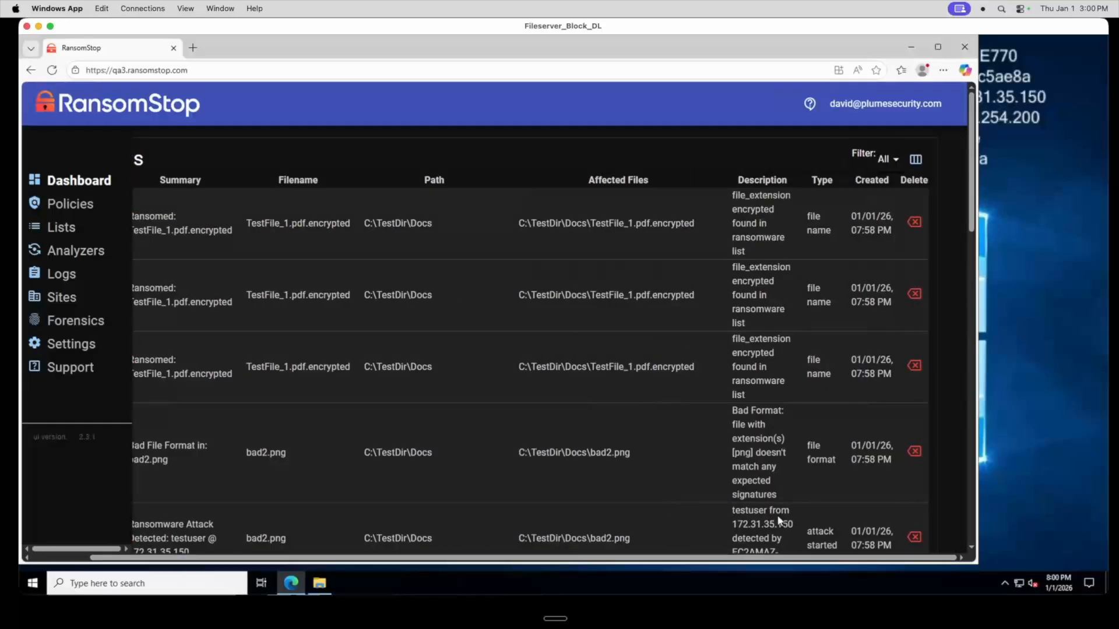
Add the Confidence, Modified and Edit columns to the Alerts table display
{"action": "left_click", "coordinate": [916, 160]}
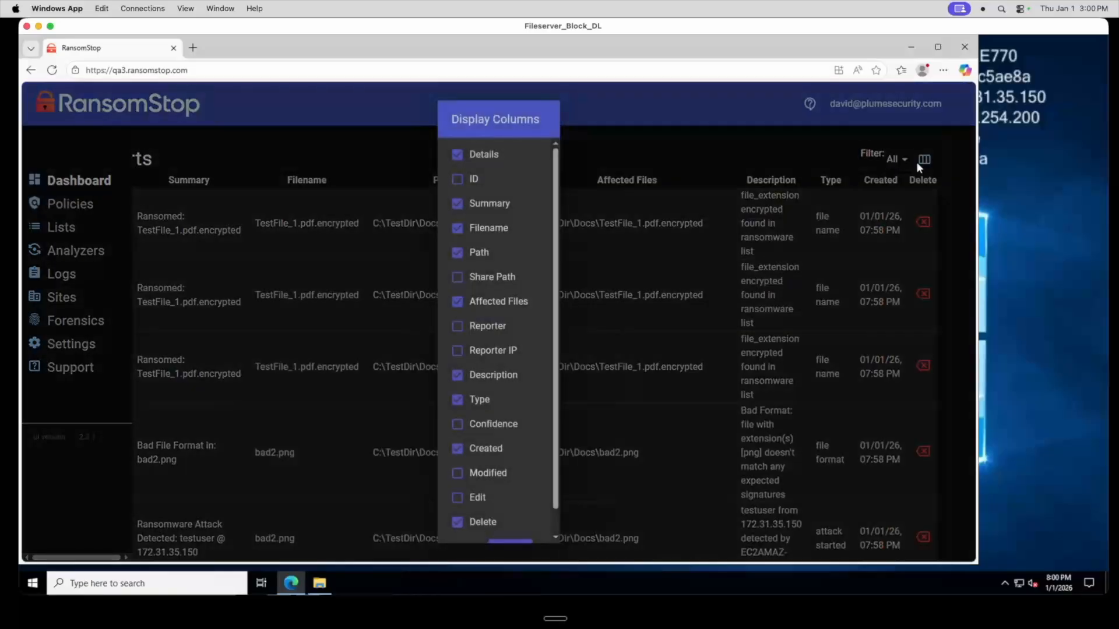
{"action": "scroll", "coordinate": [502, 277], "scroll_direction": "down", "scroll_amount": 1}
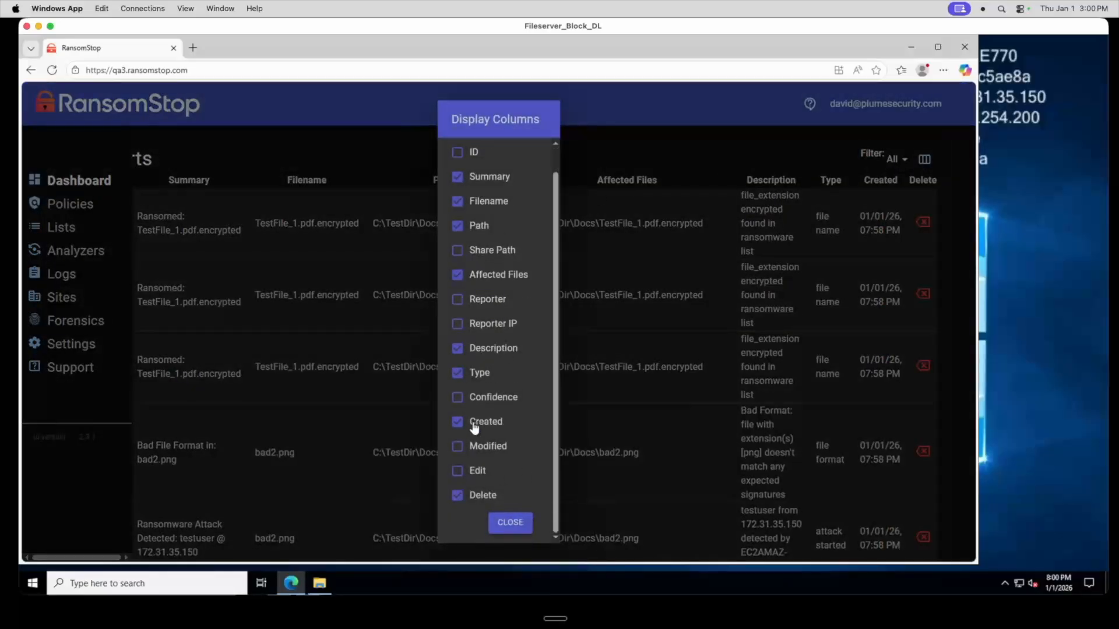
{"action": "left_click", "coordinate": [458, 447]}
{"action": "left_click", "coordinate": [458, 471]}
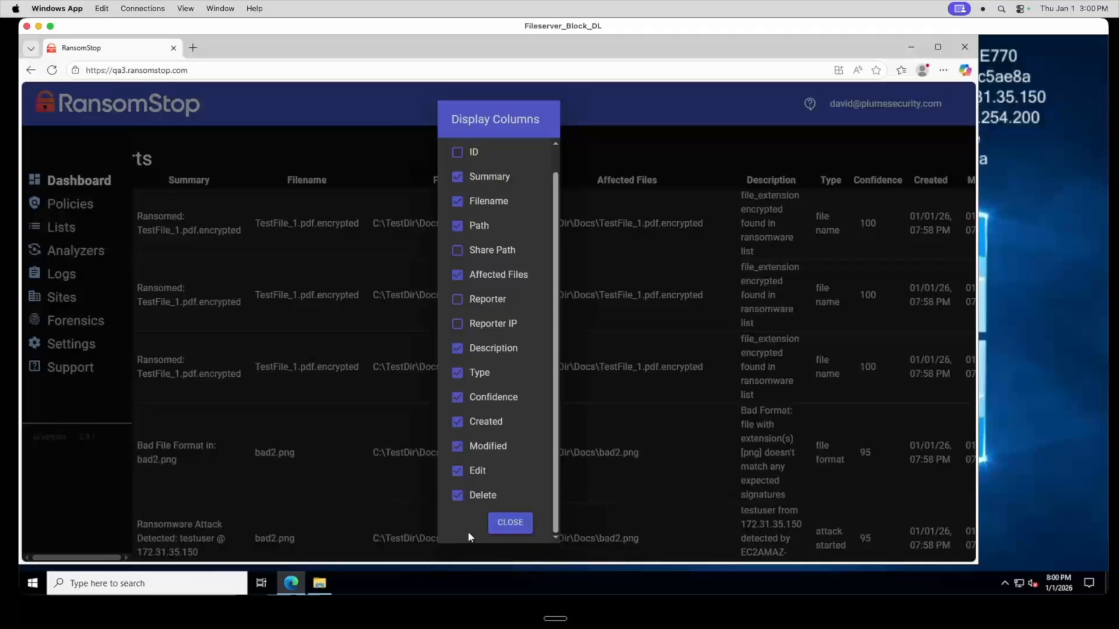
{"action": "left_click", "coordinate": [496, 527]}
{"action": "left_click_drag", "start_coordinate": [559, 558], "coordinate": [677, 559]}
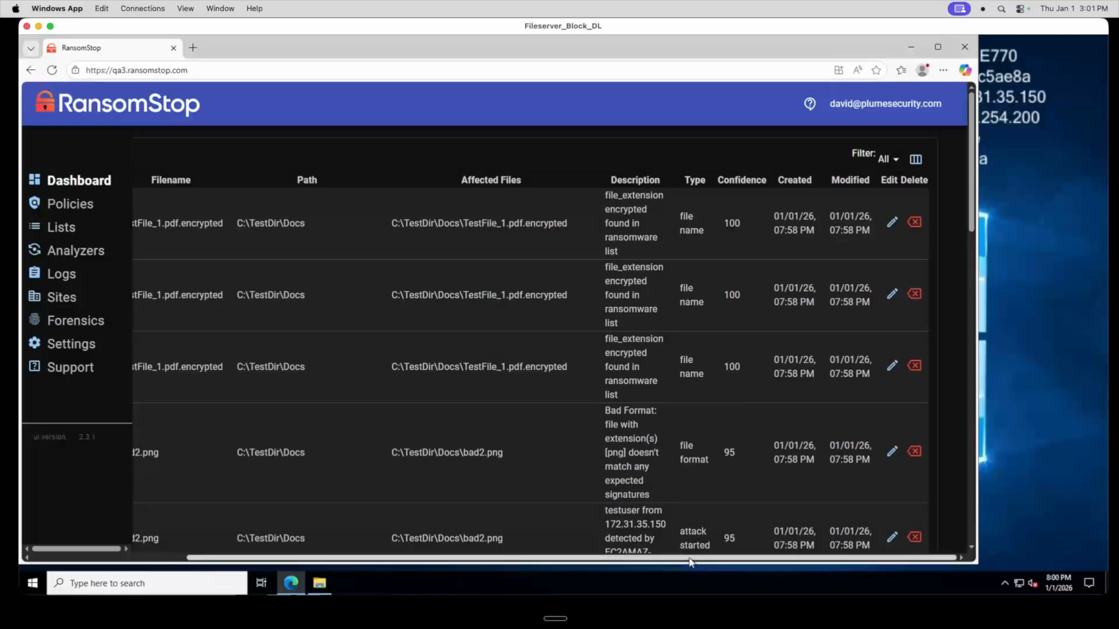
{"action": "left_click_drag", "start_coordinate": [692, 561], "coordinate": [495, 547]}
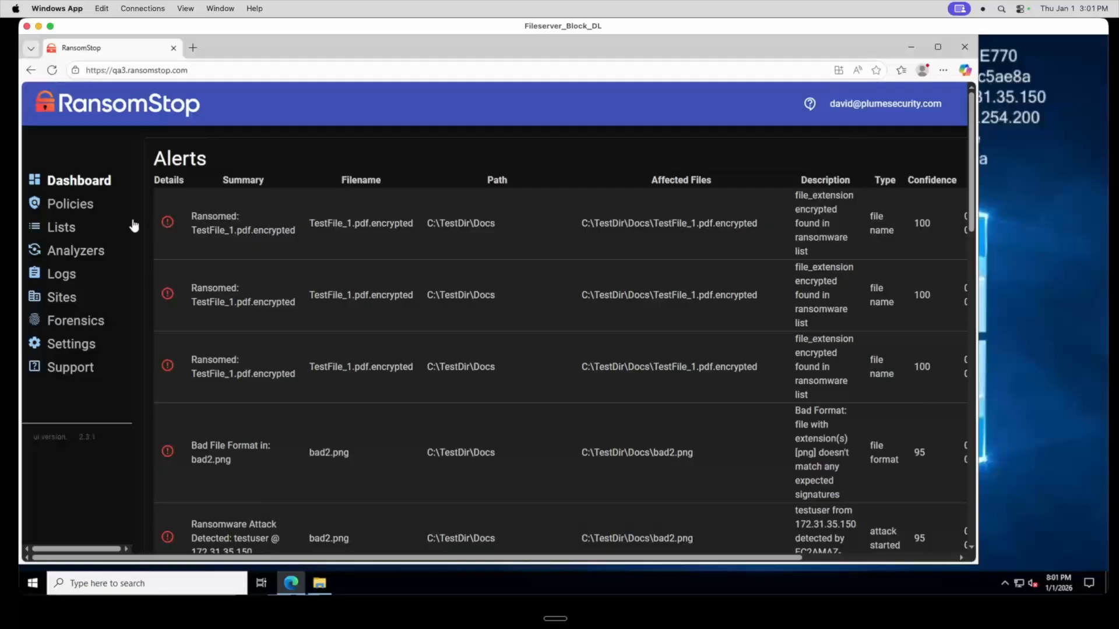
Open the Detect Only policy and inspect its Detections and Responses settings, then cancel without saving
{"action": "left_click", "coordinate": [85, 209]}
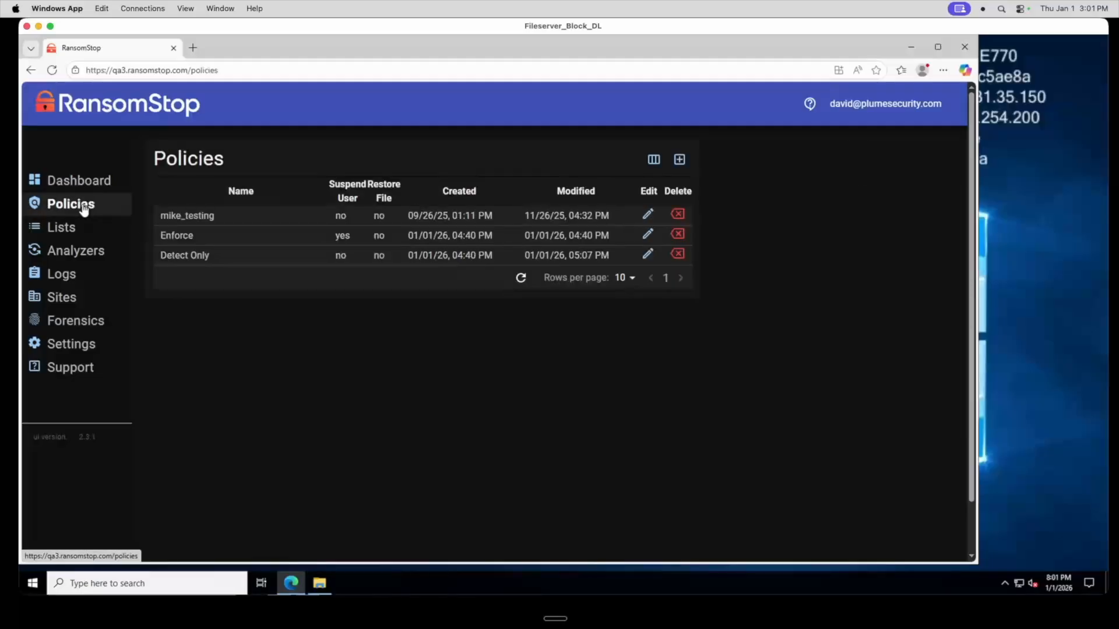
{"action": "left_click", "coordinate": [648, 255]}
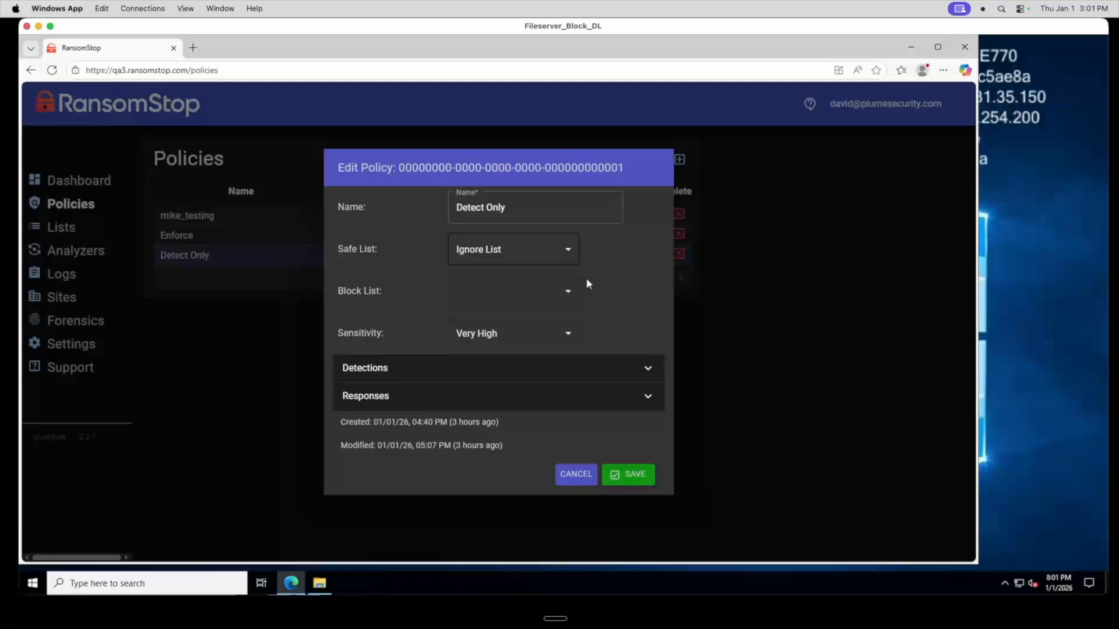
{"action": "left_click", "coordinate": [649, 370]}
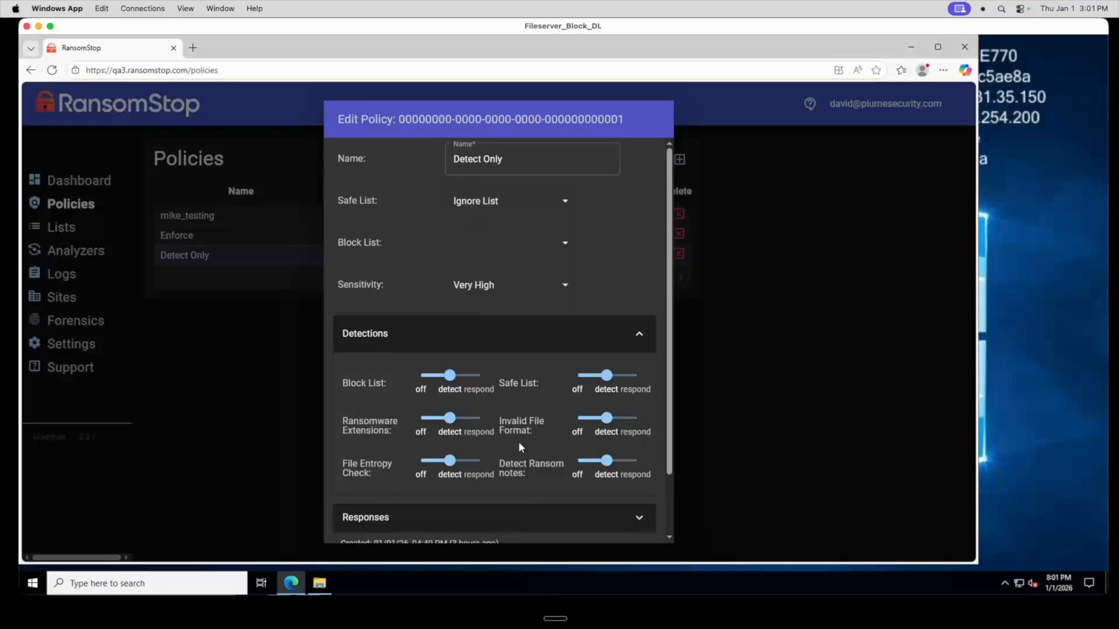
{"action": "scroll", "coordinate": [518, 439], "scroll_direction": "down", "scroll_amount": 2}
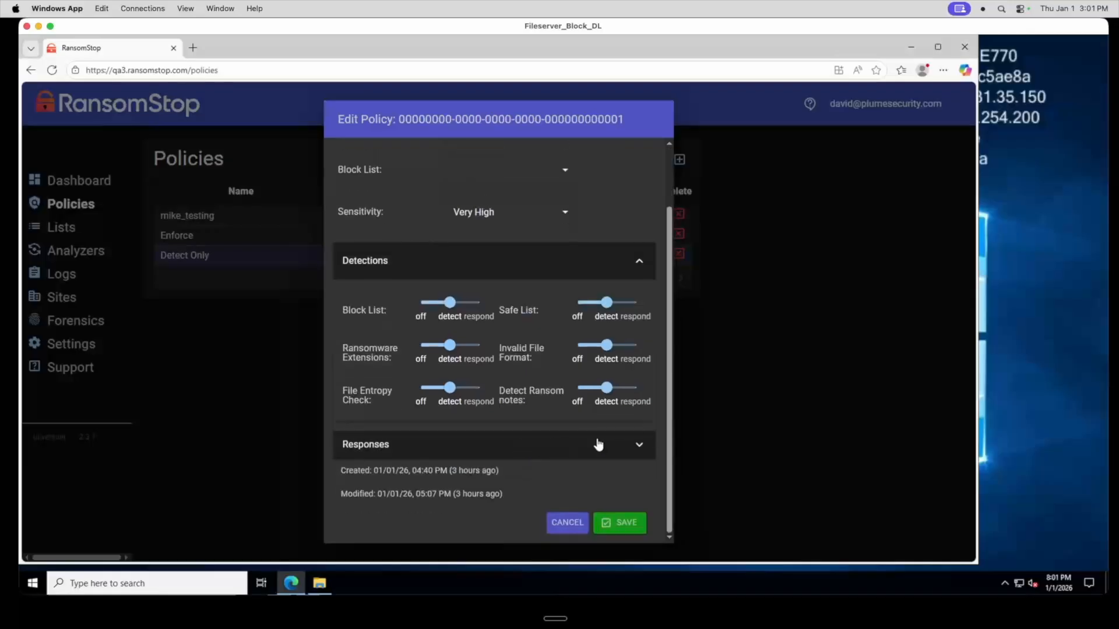
{"action": "left_click", "coordinate": [631, 446]}
{"action": "scroll", "coordinate": [534, 431], "scroll_direction": "down", "scroll_amount": 2}
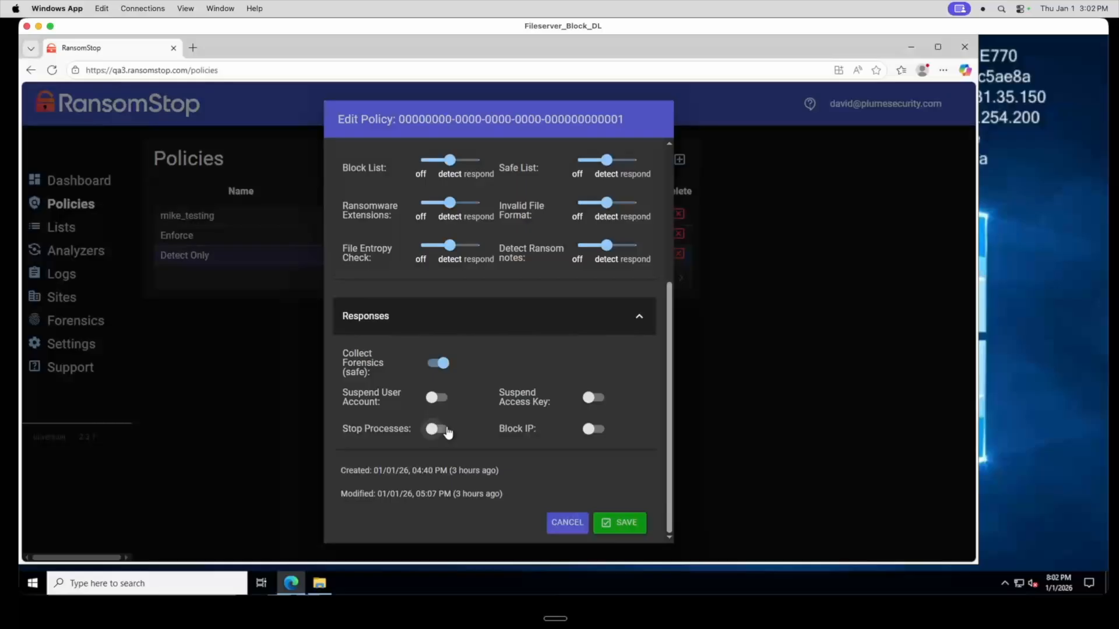
{"action": "left_click", "coordinate": [568, 523]}
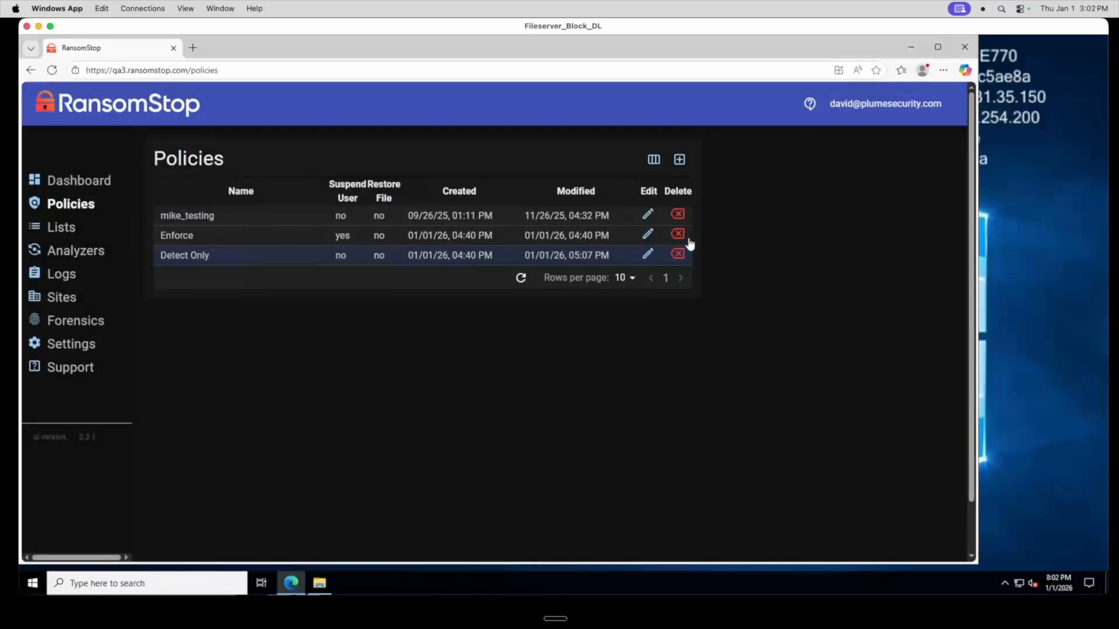
Open the Enforce policy and inspect its Responses settings before closing it
{"action": "left_click", "coordinate": [647, 235]}
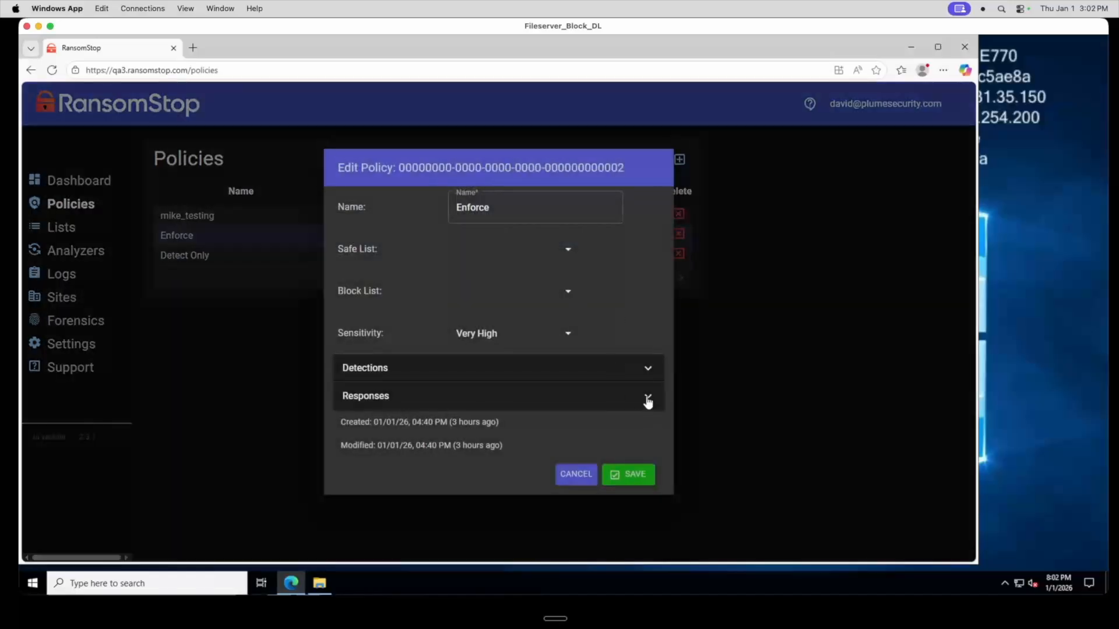
{"action": "left_click", "coordinate": [647, 399]}
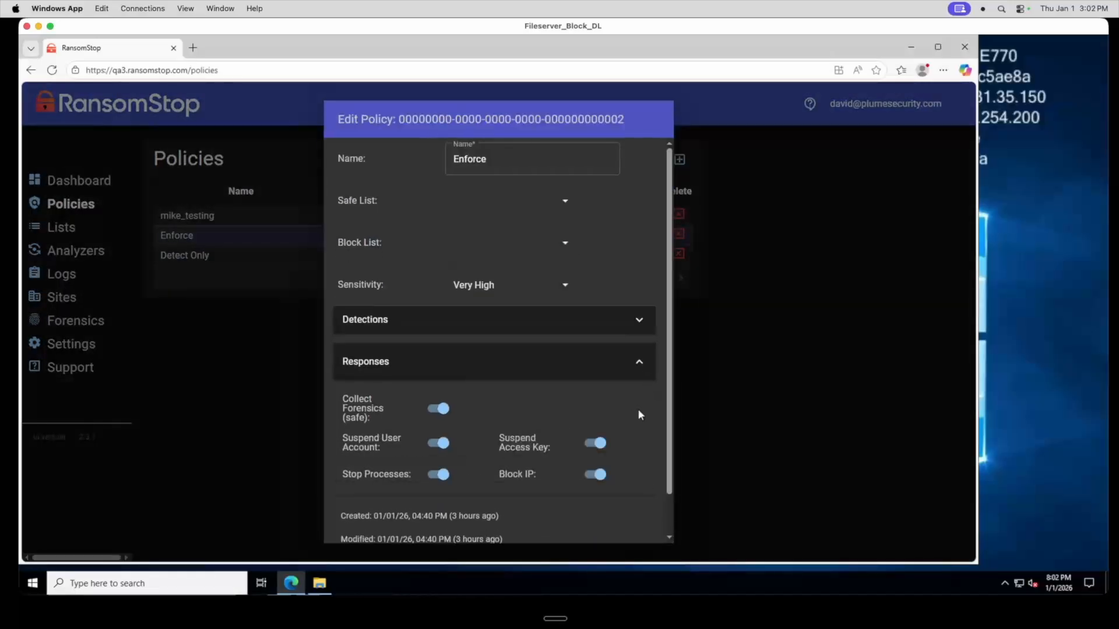
{"action": "left_click", "coordinate": [285, 456]}
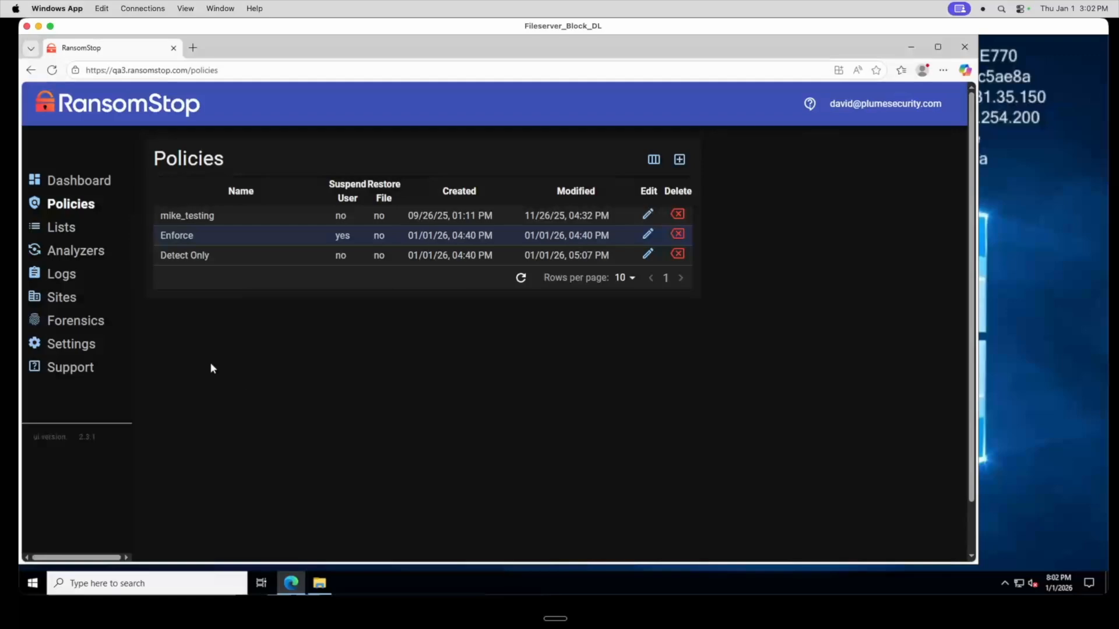
Open the ec2amaz-lrfe770 analyzer and review its Policy choices, then close without changes
{"action": "left_click", "coordinate": [80, 254]}
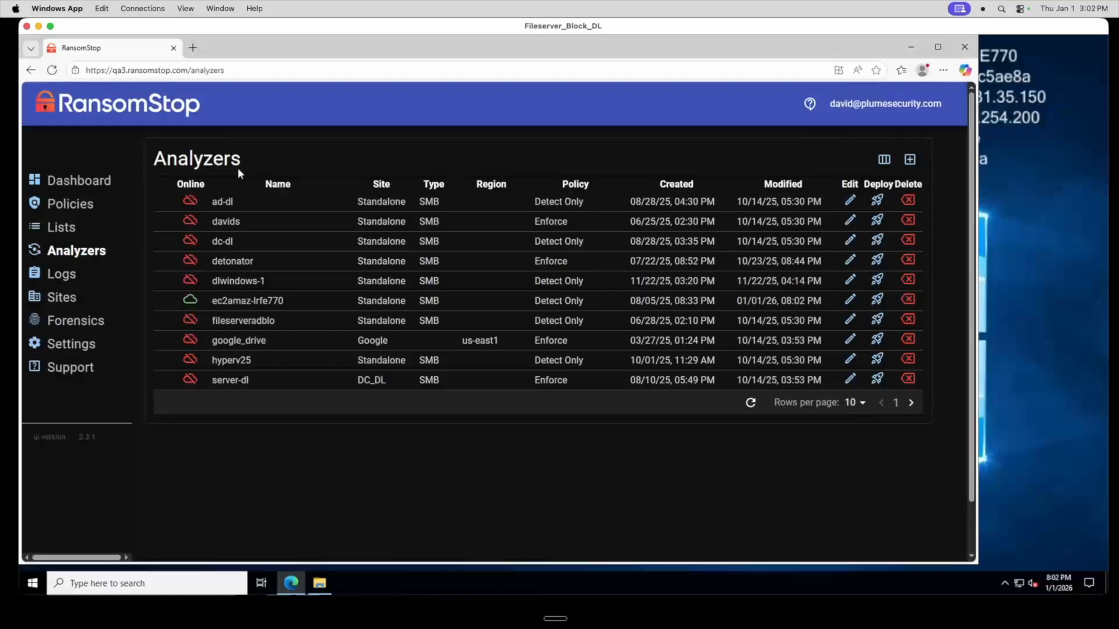
{"action": "left_click", "coordinate": [849, 300]}
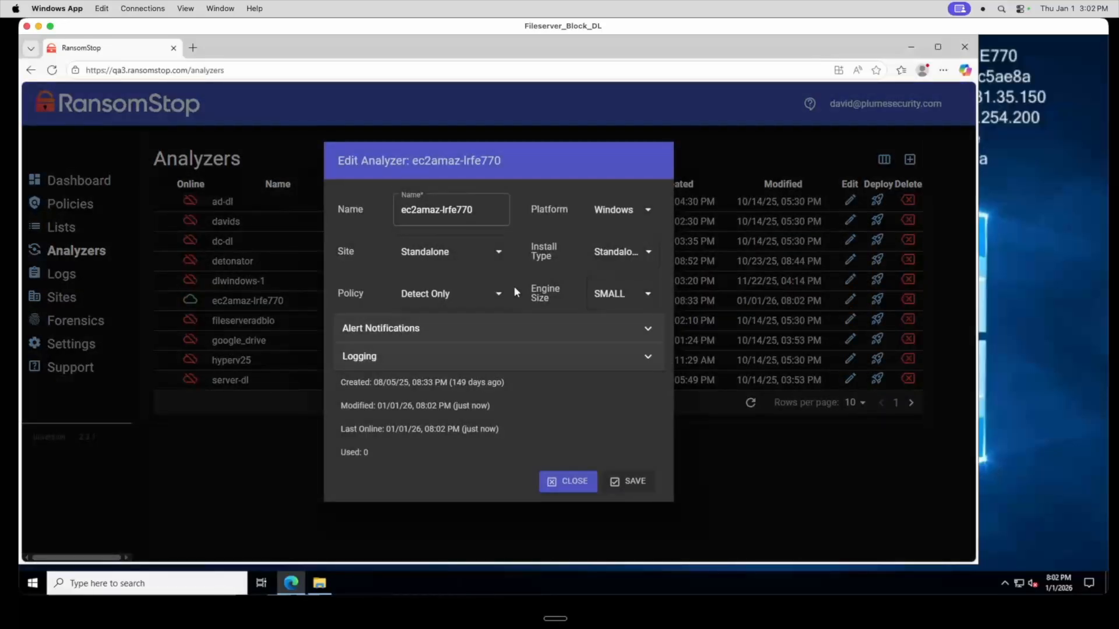
{"action": "left_click", "coordinate": [500, 294]}
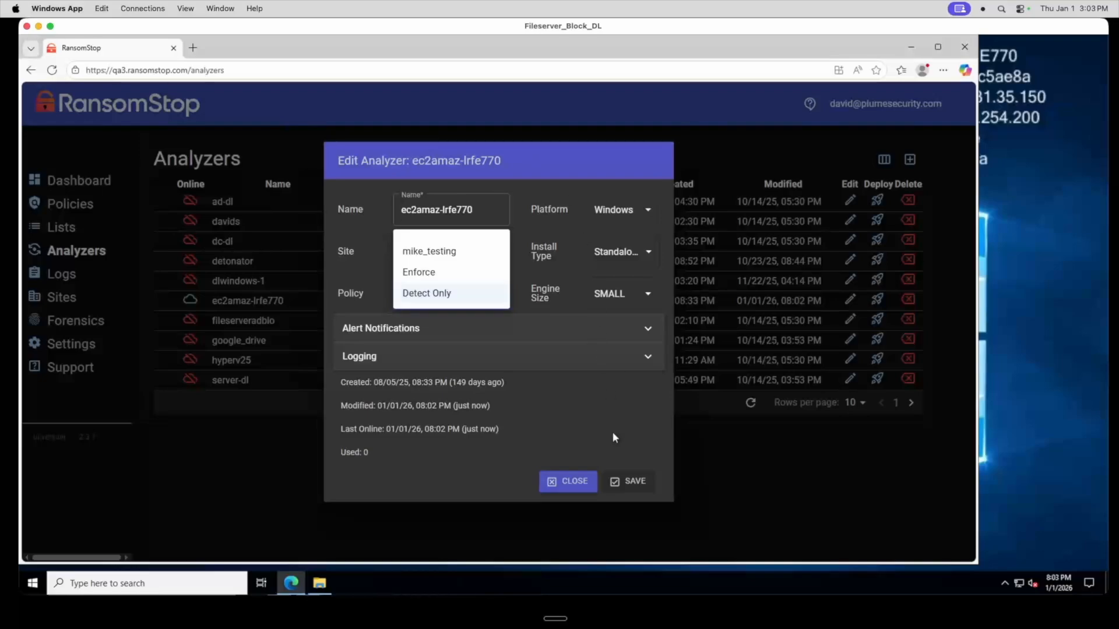
{"action": "left_click", "coordinate": [569, 485]}
{"action": "left_click", "coordinate": [568, 483]}
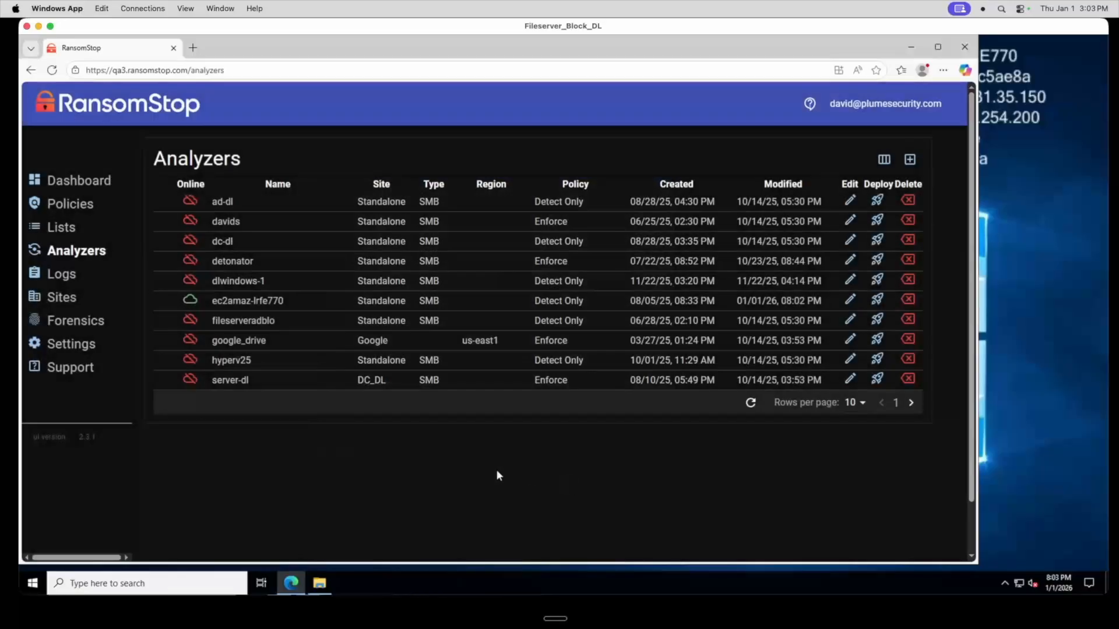
Open the Detonator forensic collection's download dialog, check its VirusTotal lookup in a new tab, and close the dialog
{"action": "left_click", "coordinate": [82, 322]}
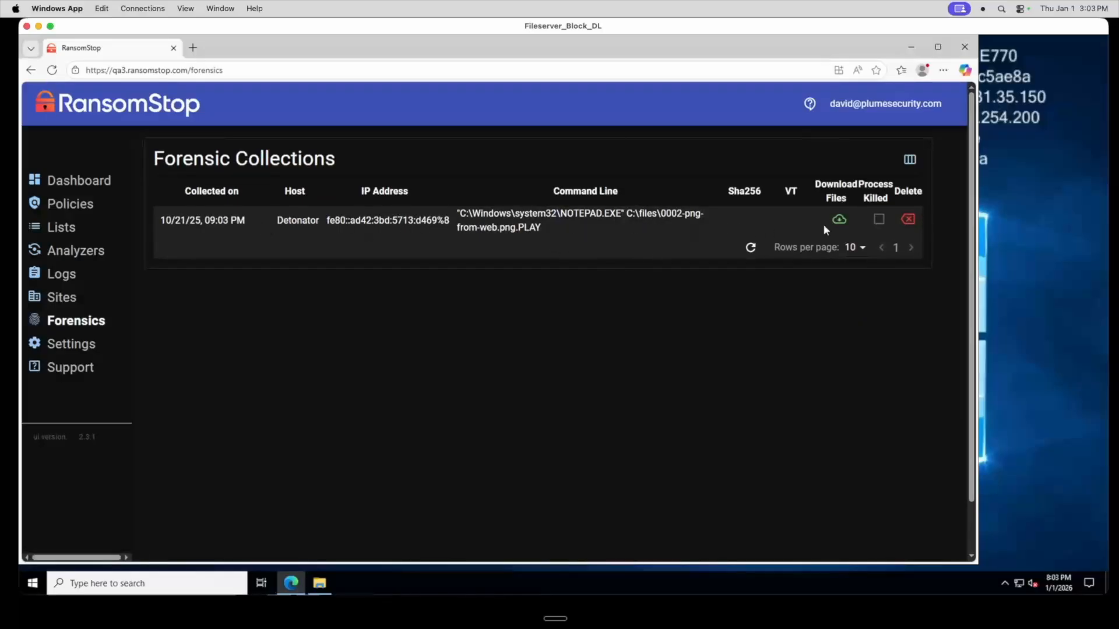
{"action": "left_click", "coordinate": [838, 221]}
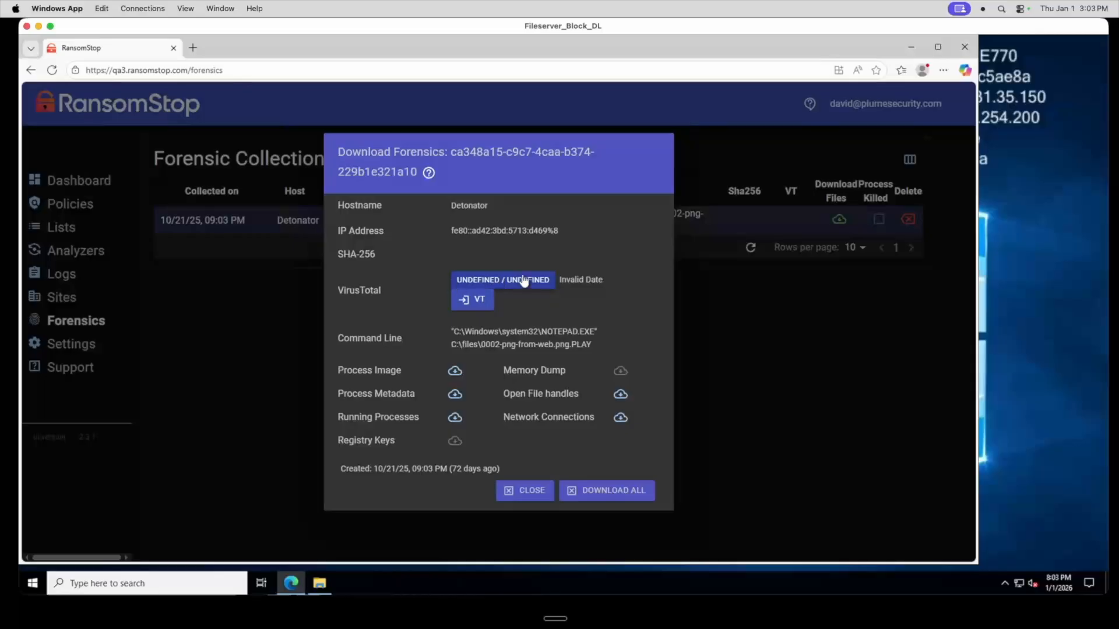
{"action": "left_click", "coordinate": [475, 302]}
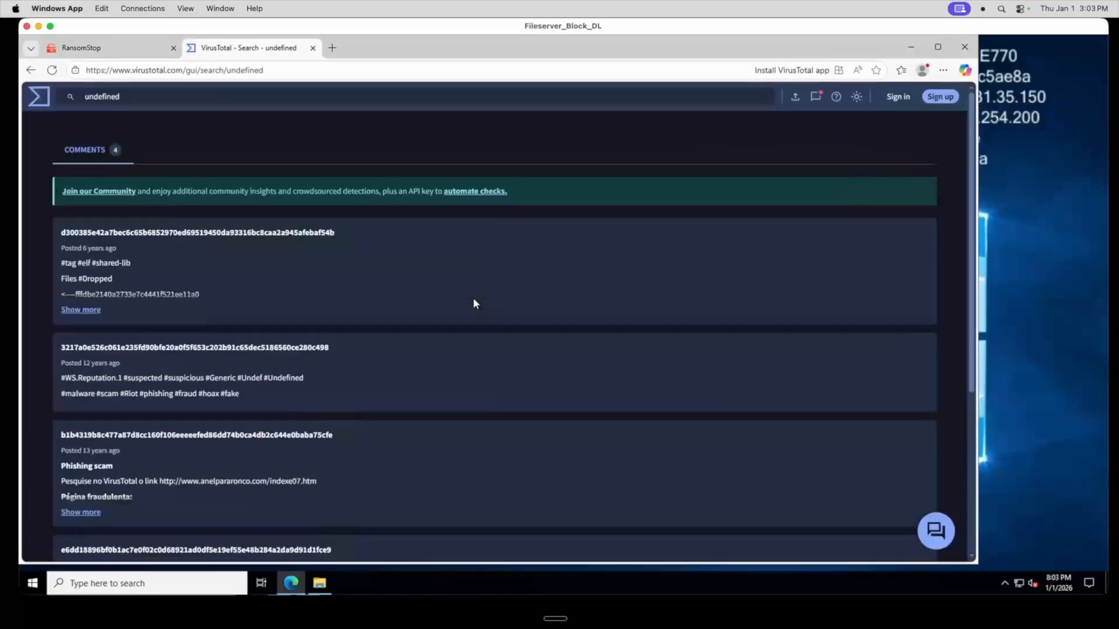
{"action": "left_click", "coordinate": [139, 45]}
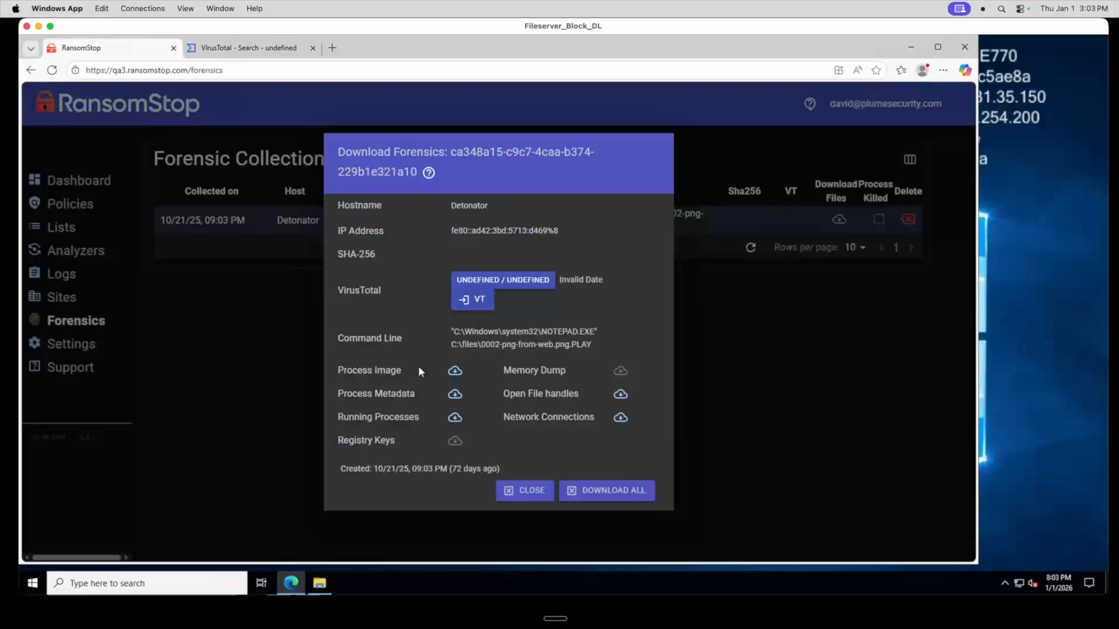
{"action": "left_click", "coordinate": [523, 494]}
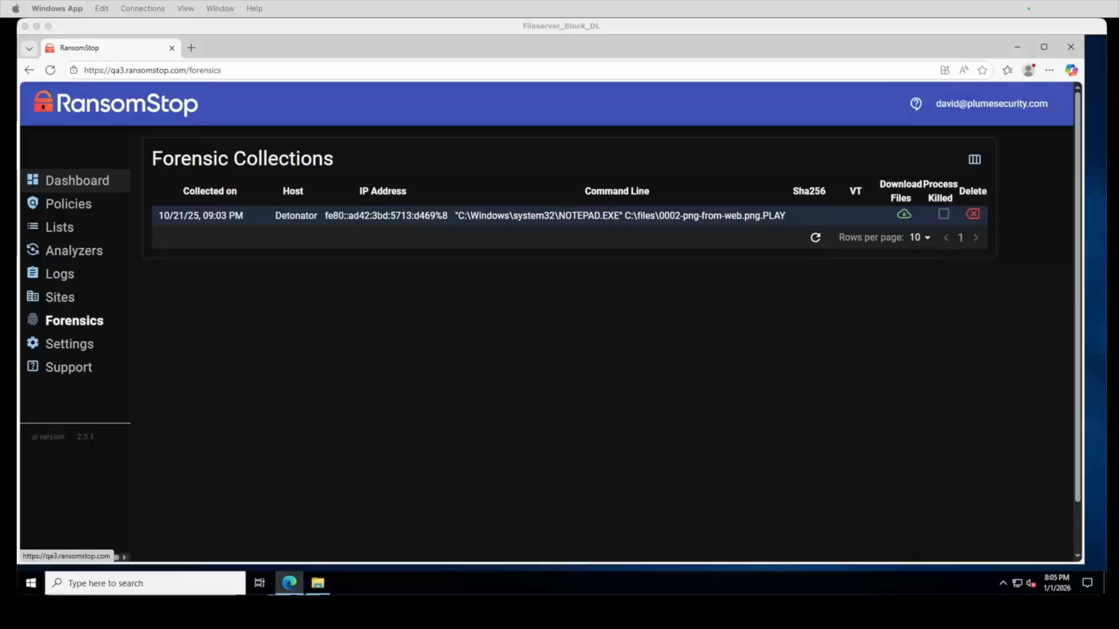
Return to the Dashboard and scroll down to the file activity chart
{"action": "left_click", "coordinate": [70, 181]}
{"action": "scroll", "coordinate": [816, 407], "scroll_direction": "down", "scroll_amount": 10}
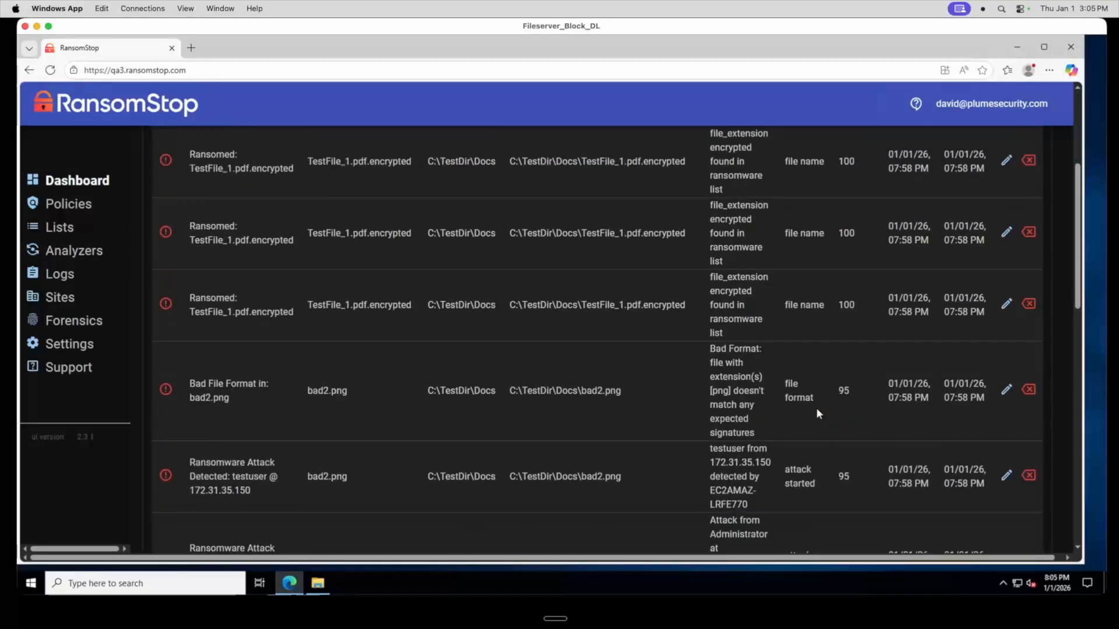
{"action": "scroll", "coordinate": [817, 413], "scroll_direction": "down", "scroll_amount": 2}
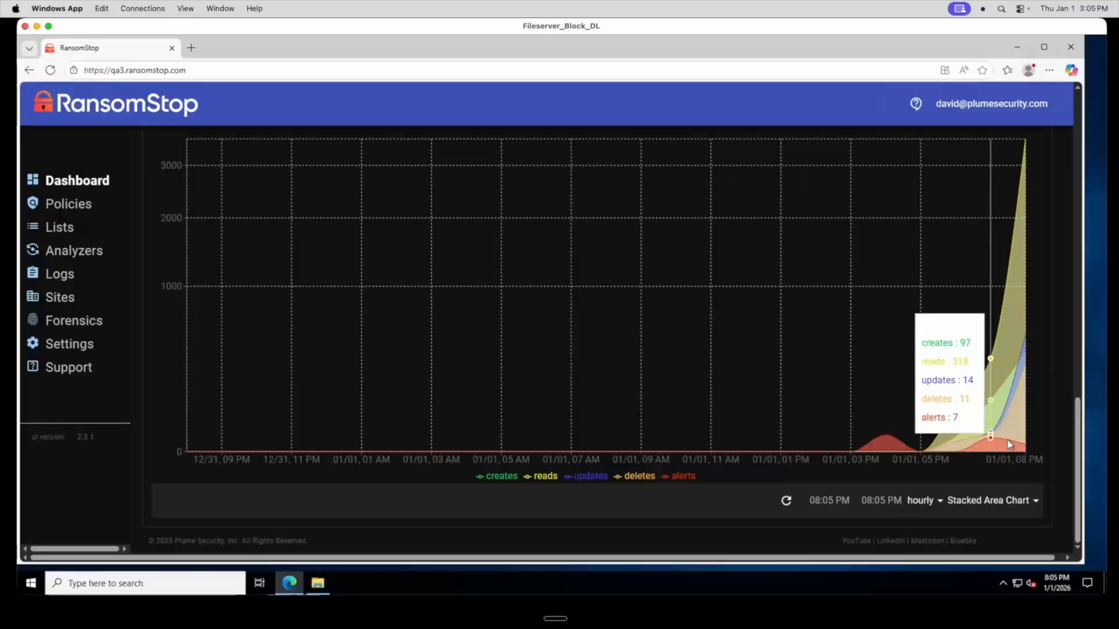
Set the activity chart to monthly and display it as a Line Chart
{"action": "left_click", "coordinate": [940, 501]}
{"action": "left_click", "coordinate": [938, 537]}
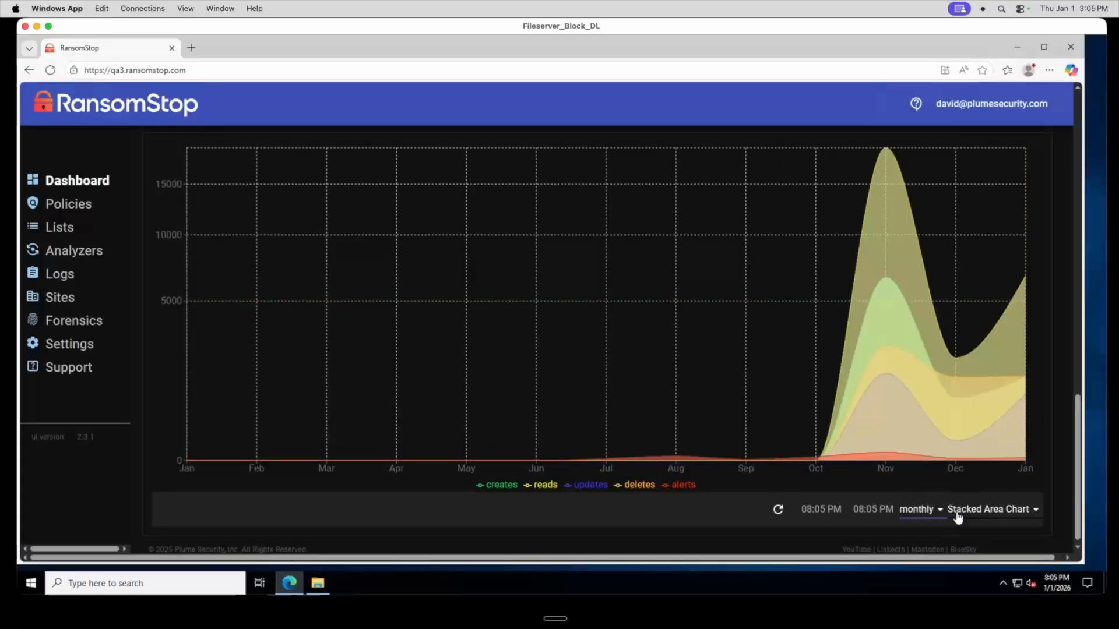
{"action": "left_click", "coordinate": [961, 510]}
{"action": "left_click", "coordinate": [970, 539]}
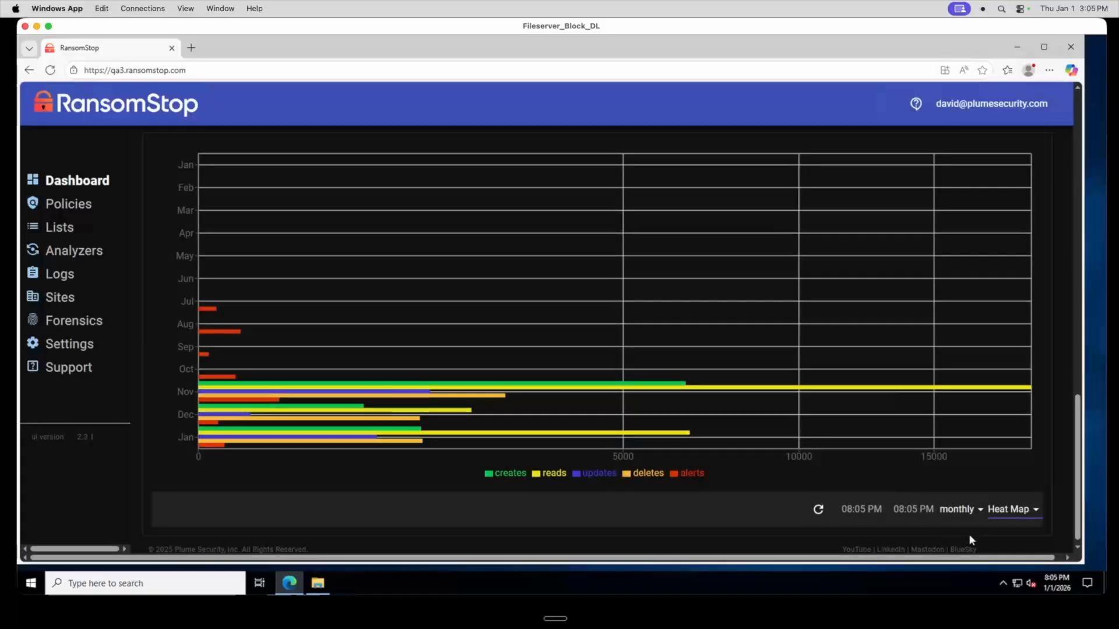
{"action": "left_click", "coordinate": [1002, 516]}
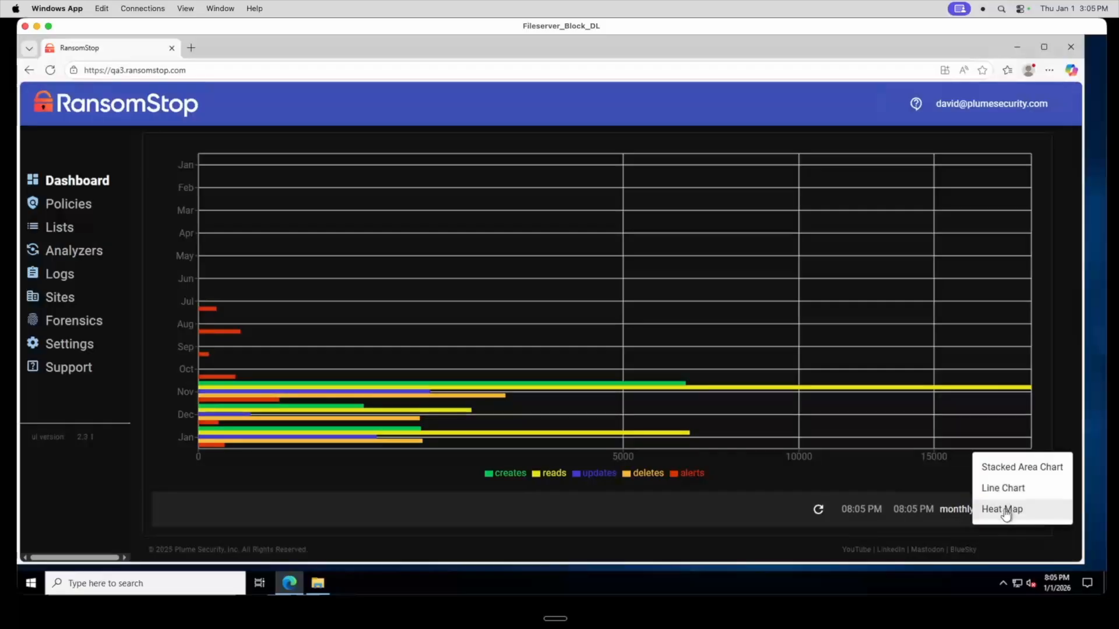
{"action": "left_click", "coordinate": [999, 487]}
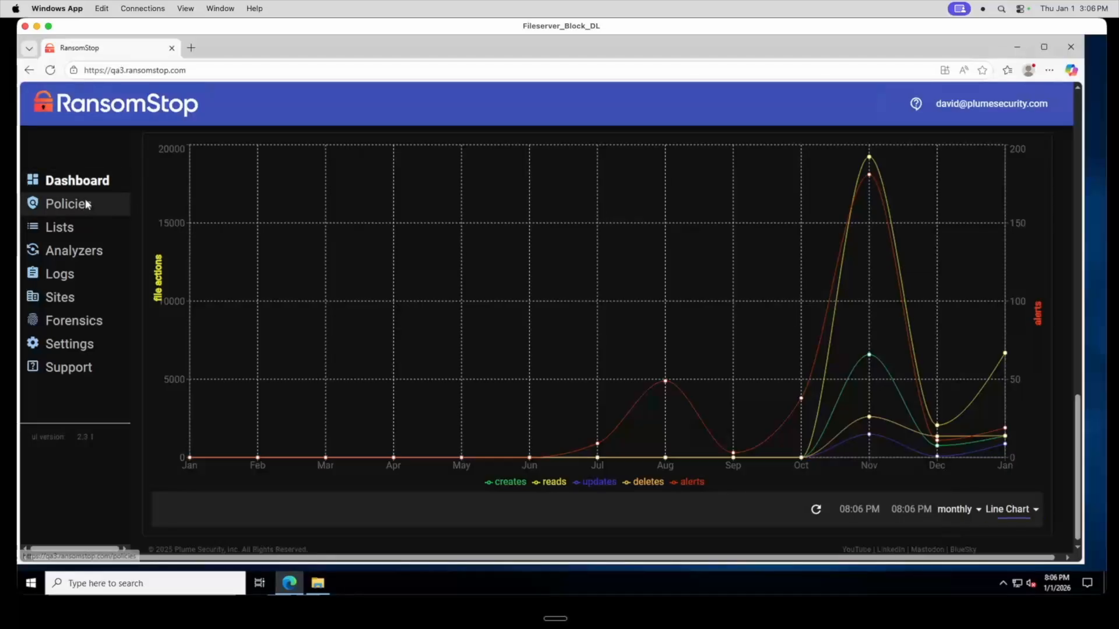
Open the Policies page and return to the Dashboard
{"action": "left_click", "coordinate": [124, 203]}
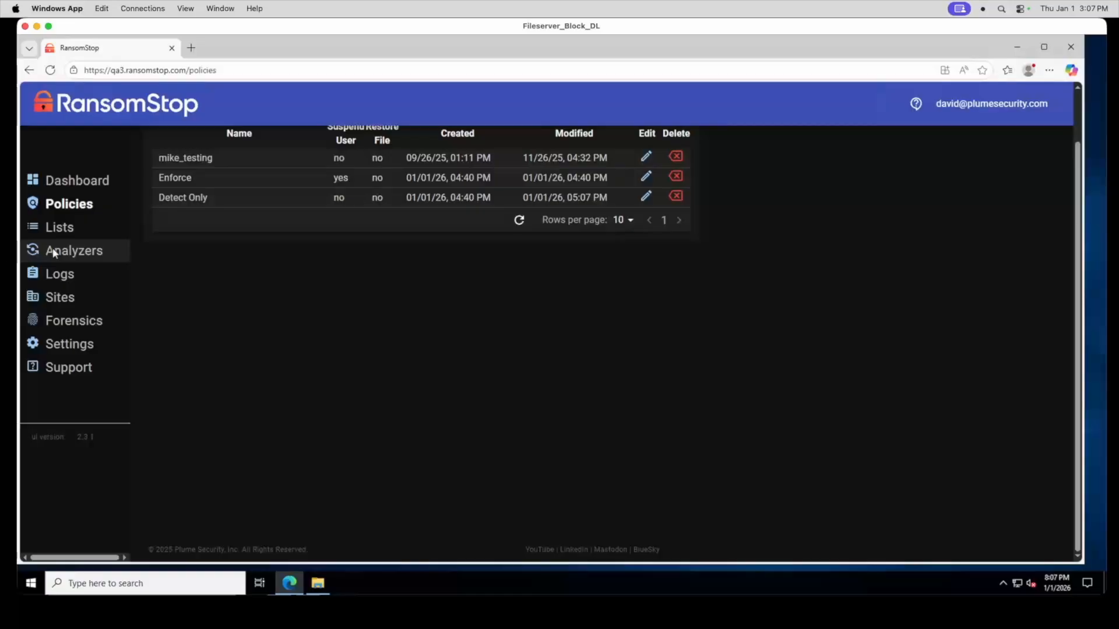
{"action": "left_click", "coordinate": [111, 188]}
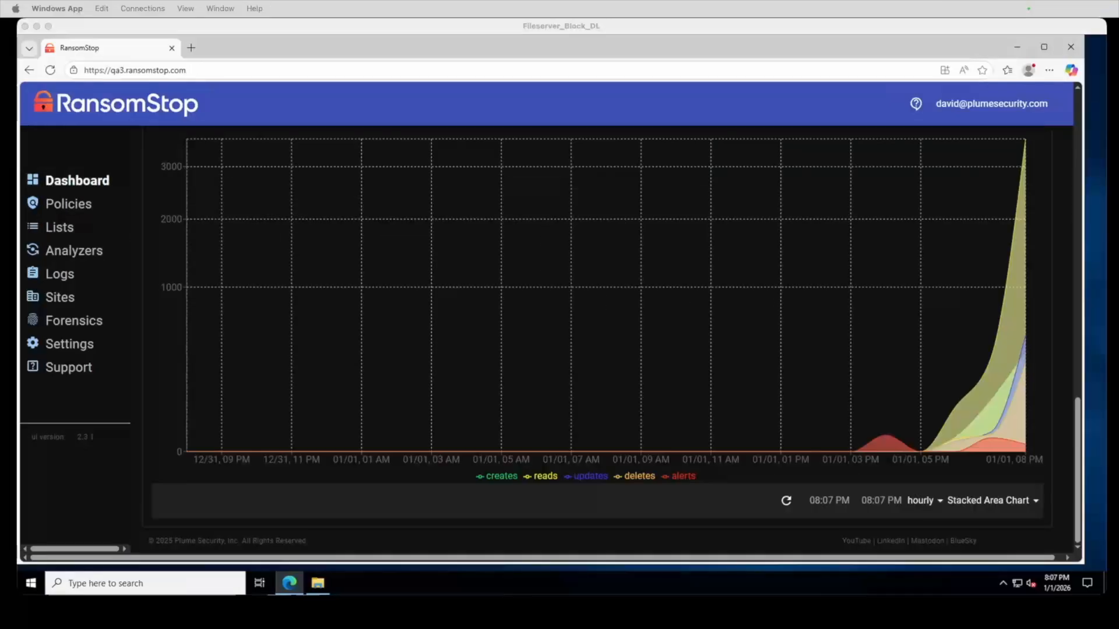